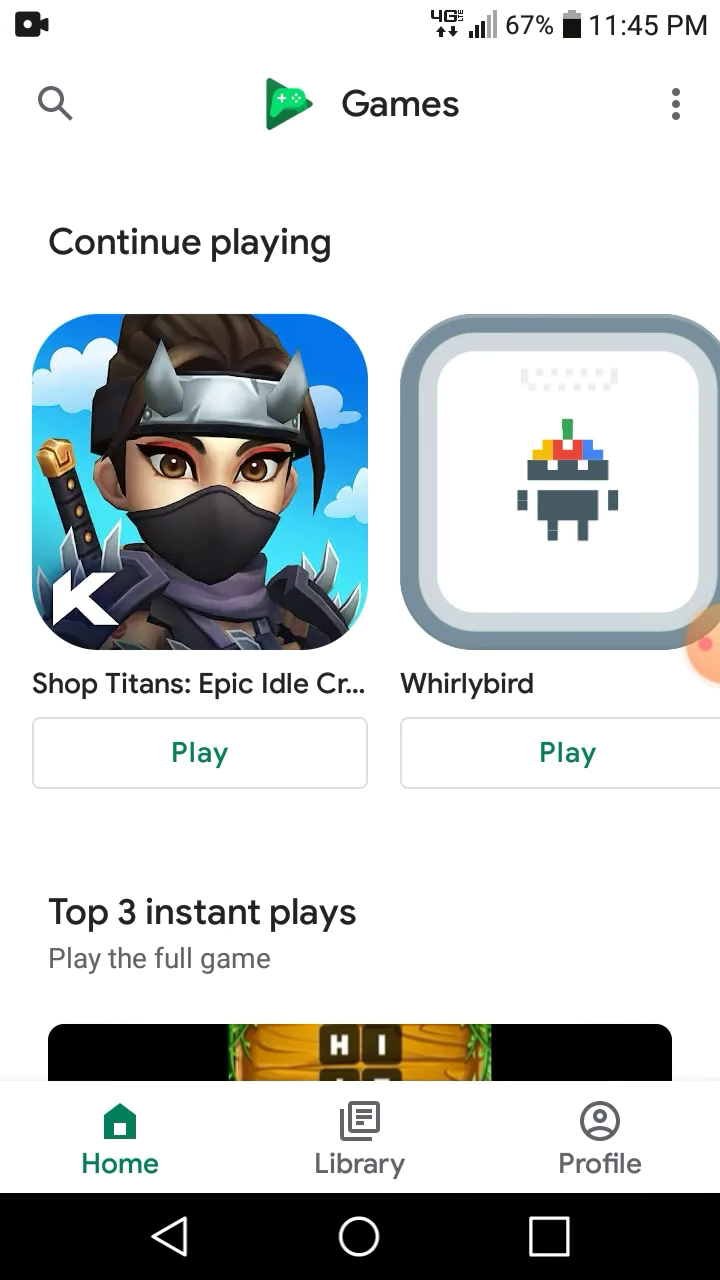
- Review the Shop Titans game details and achievements in Play Games, then return home
{"action": "left_click", "coordinate": [675, 103]}
{"action": "left_click", "coordinate": [200, 480]}
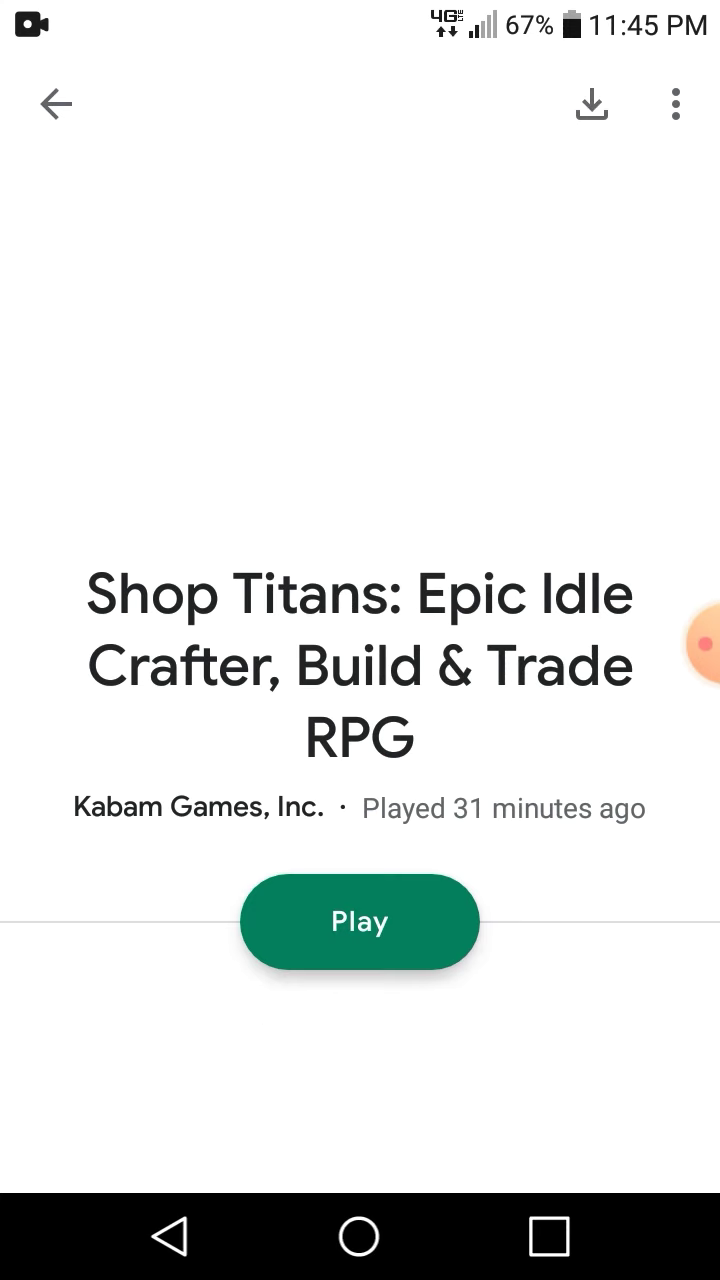
{"action": "scroll", "coordinate": [360, 800], "scroll_direction": "down", "scroll_amount": 3}
{"action": "left_click", "coordinate": [360, 770]}
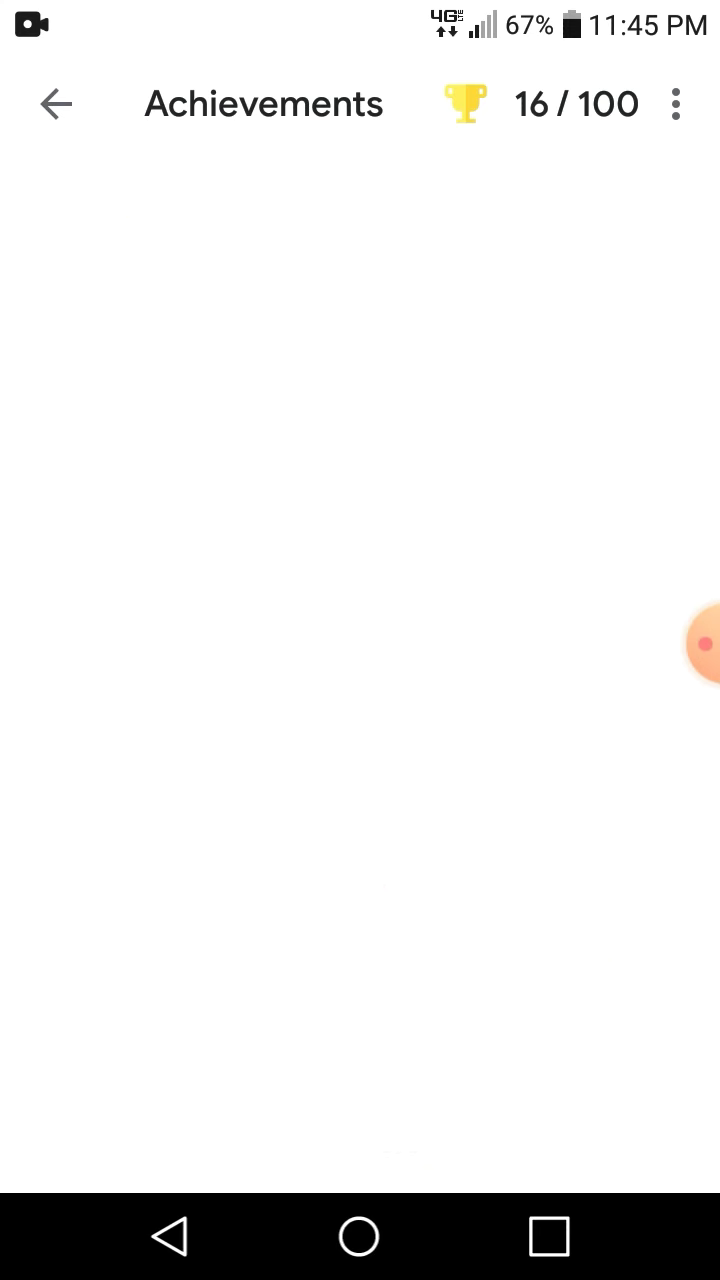
{"action": "left_click", "coordinate": [56, 103]}
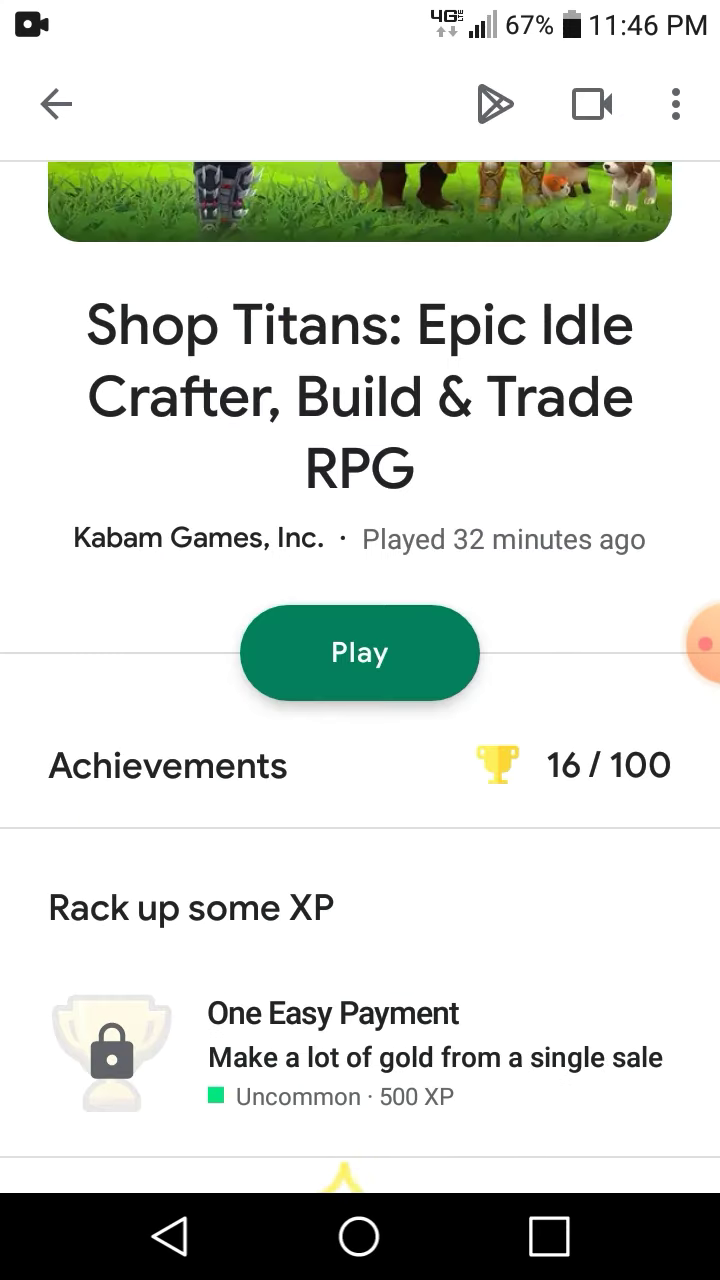
{"action": "left_click", "coordinate": [358, 1237]}
- In Play Games settings, confirm the account and switch on both game sign-in toggles
{"action": "left_click", "coordinate": [275, 475]}
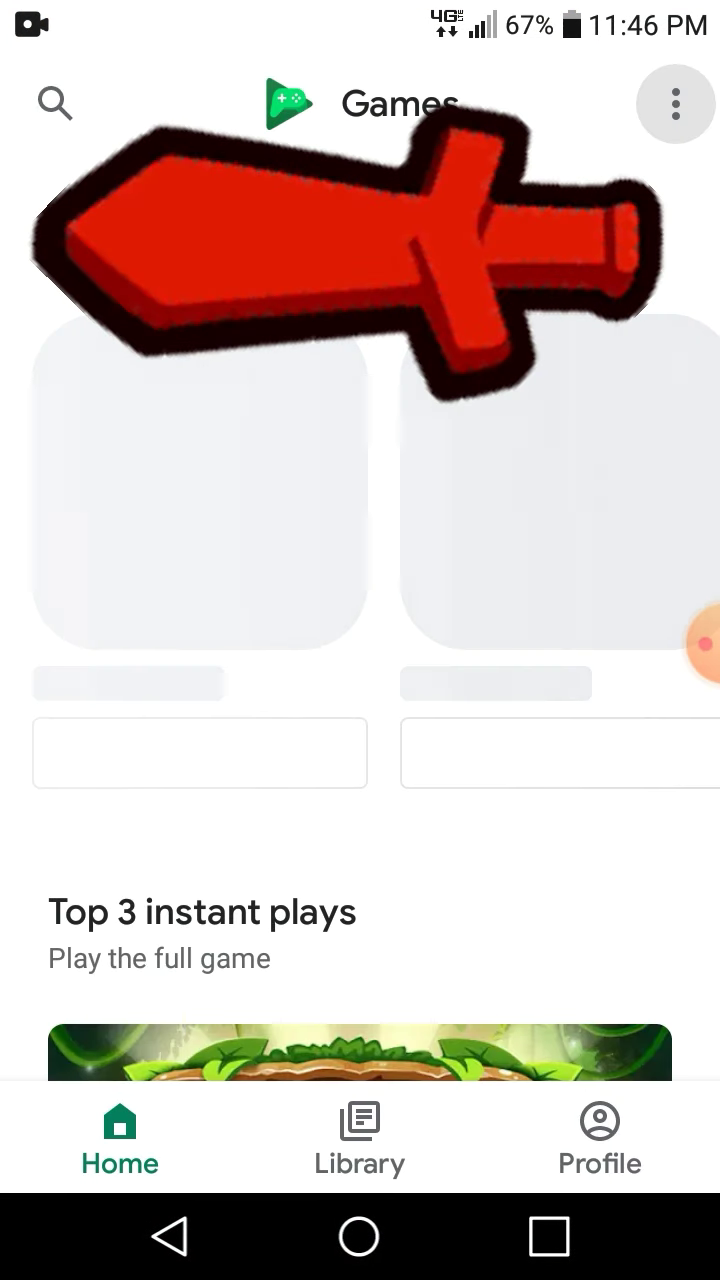
{"action": "left_click", "coordinate": [676, 103]}
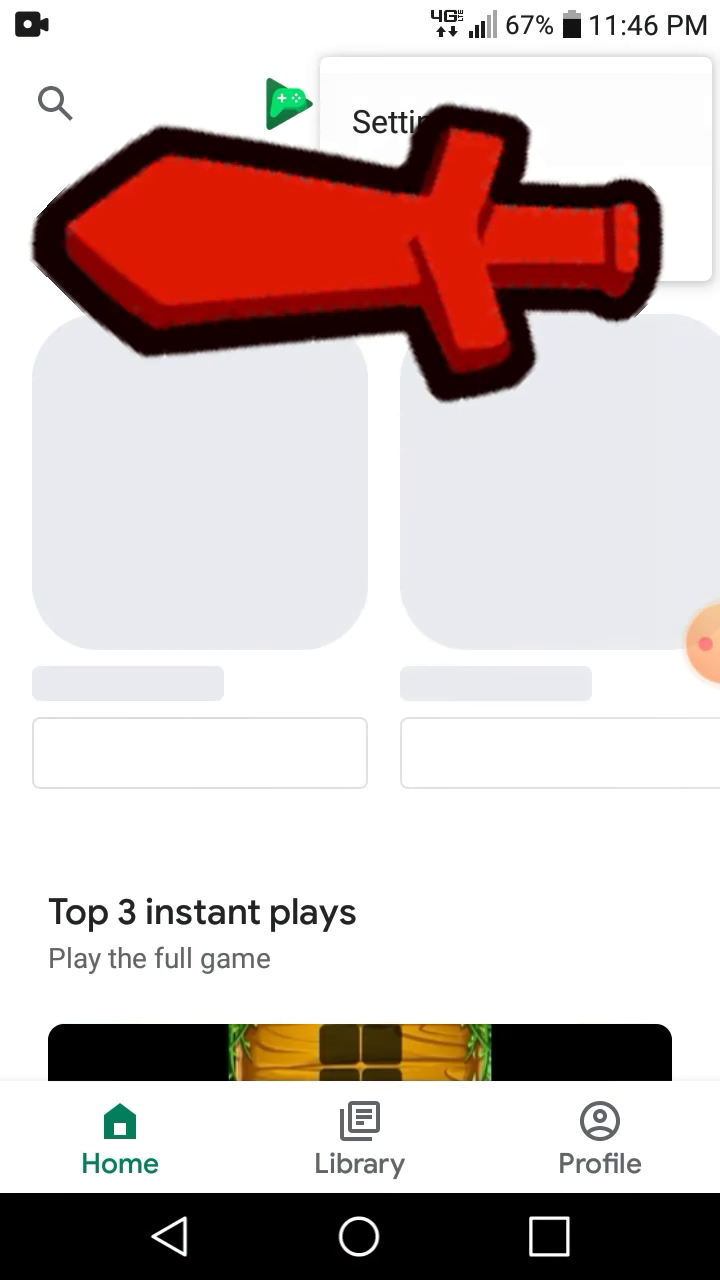
{"action": "left_click", "coordinate": [420, 118]}
{"action": "left_click", "coordinate": [647, 628]}
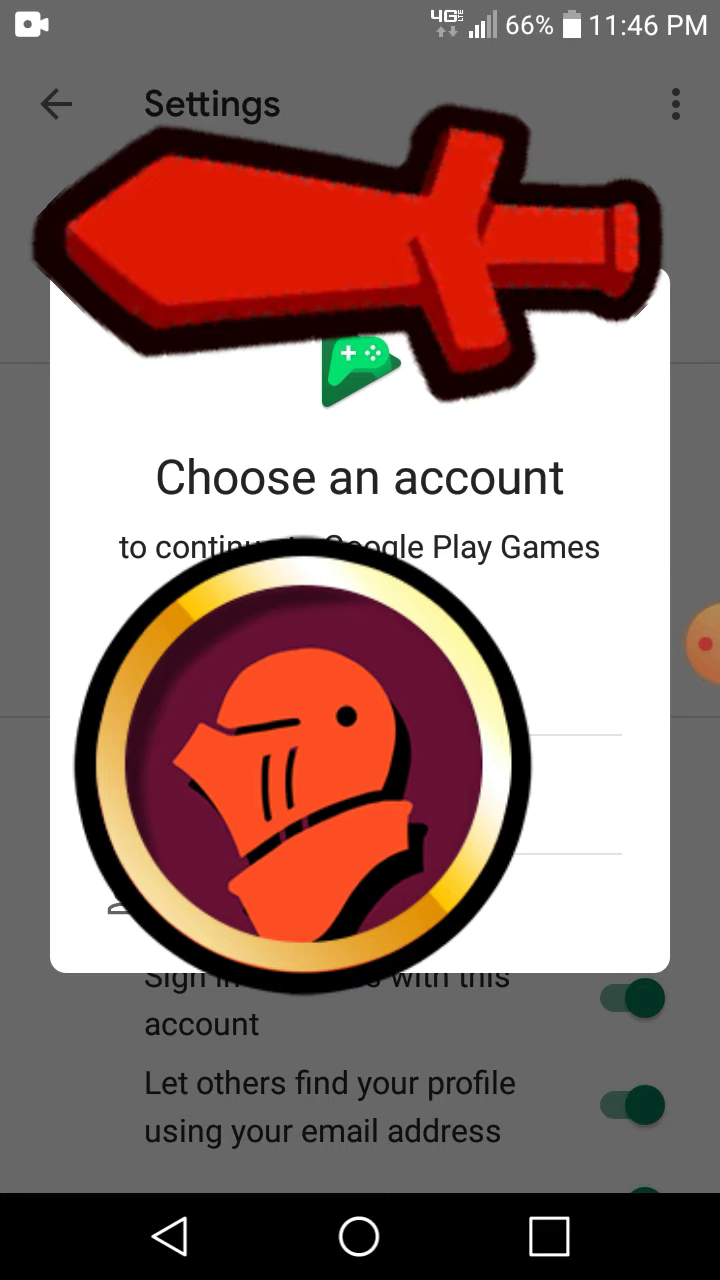
{"action": "left_click", "coordinate": [230, 760]}
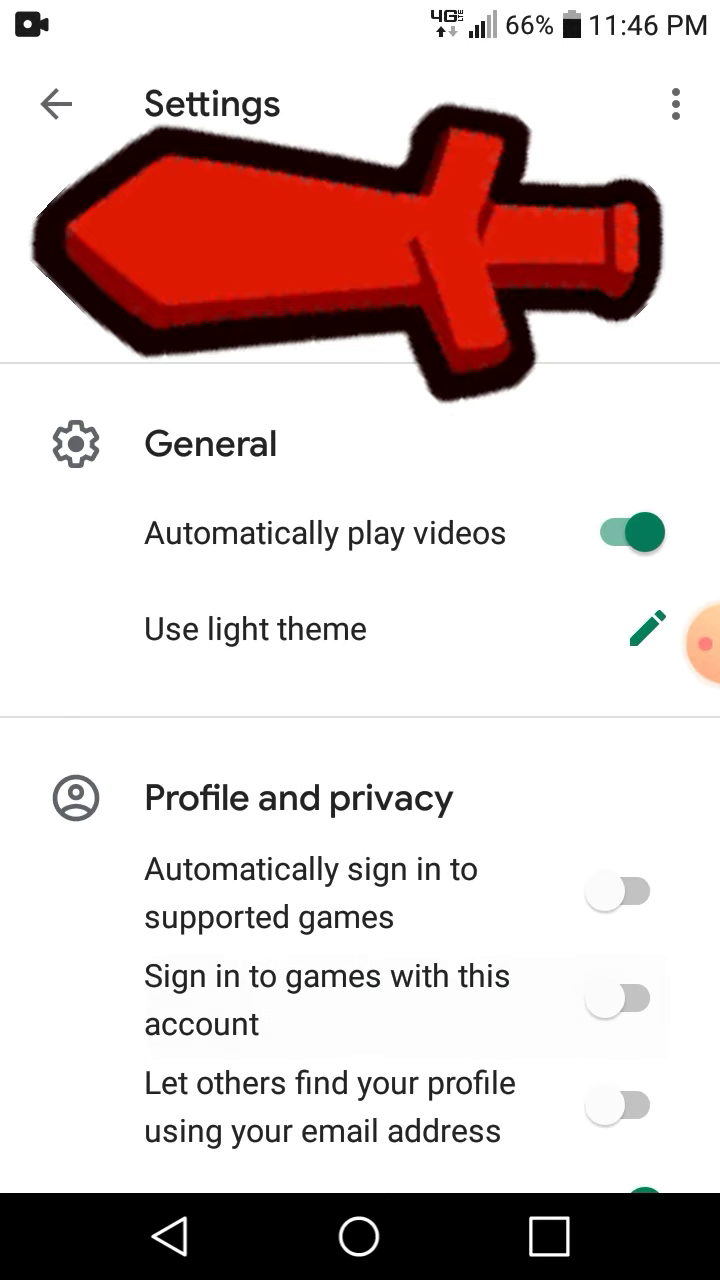
{"action": "scroll", "coordinate": [360, 700], "scroll_direction": "down", "scroll_amount": 5}
{"action": "left_click", "coordinate": [625, 655]}
{"action": "left_click", "coordinate": [625, 762]}
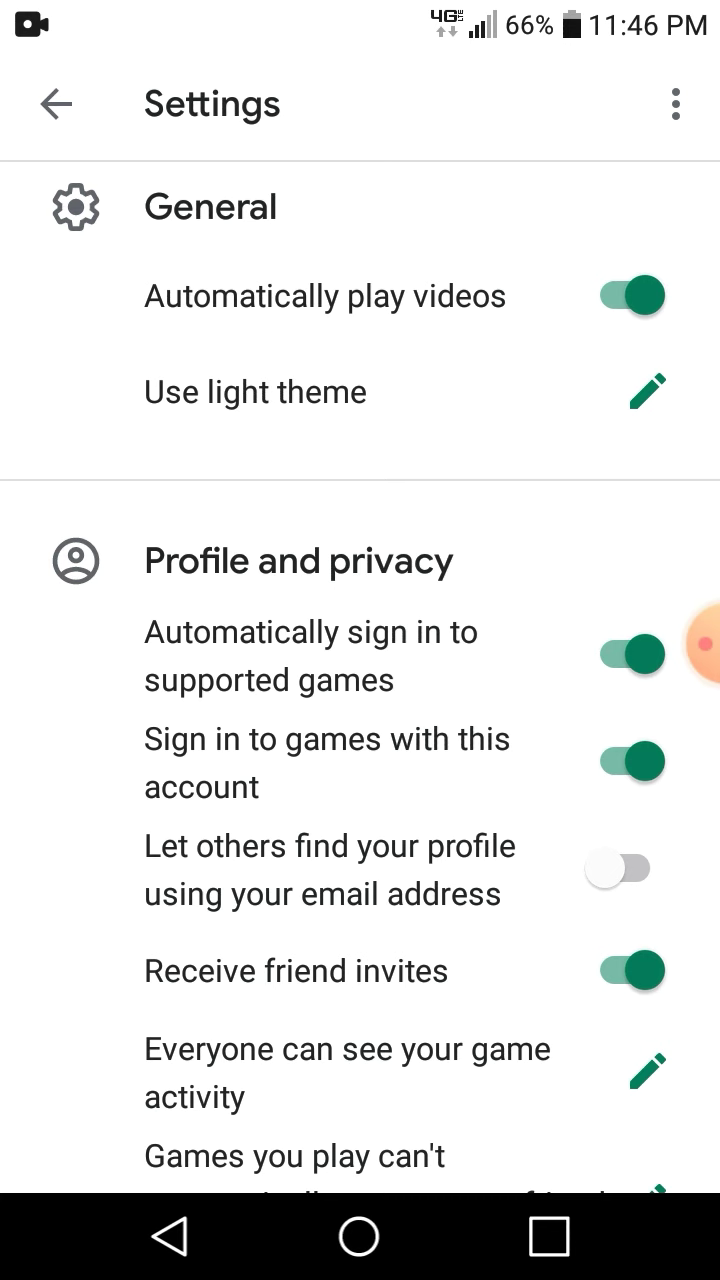
{"action": "left_click", "coordinate": [170, 1237]}
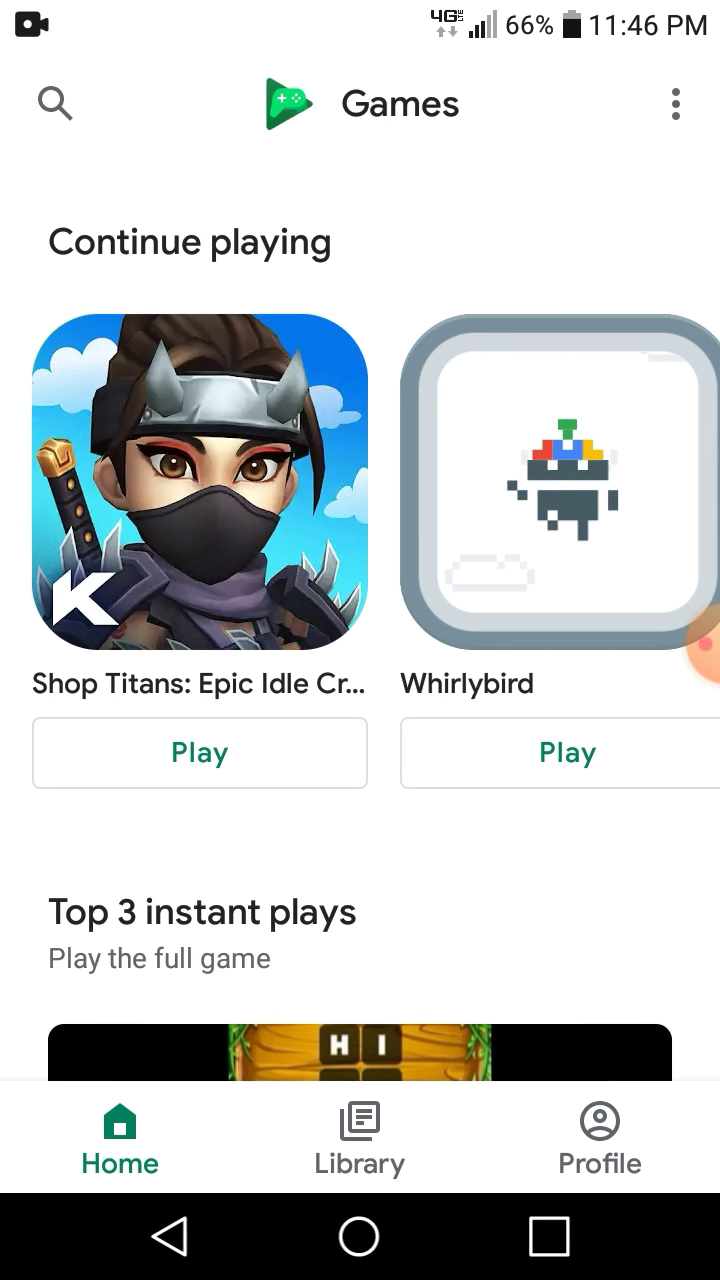
- Return to the main home screen page from Play Games
{"action": "left_click", "coordinate": [359, 1237]}
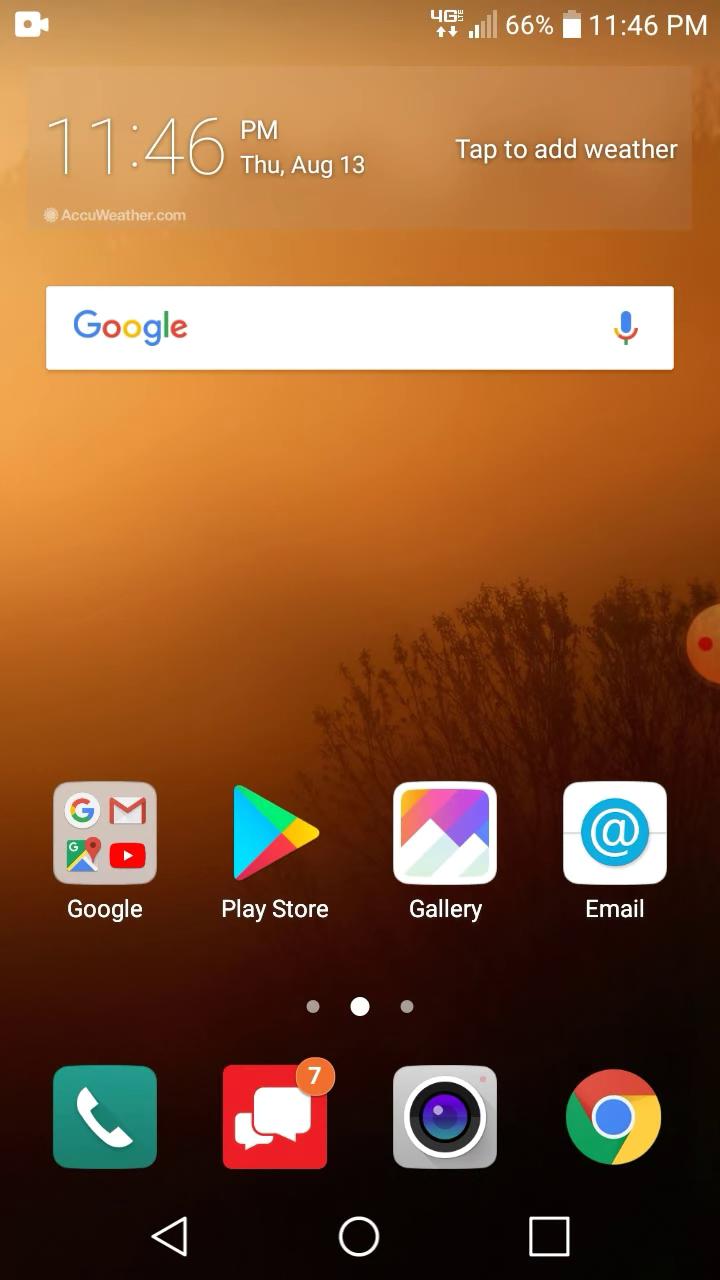
{"action": "left_click_drag", "start_coordinate": [150, 600], "coordinate": [600, 600]}
{"action": "left_click", "coordinate": [359, 1237]}
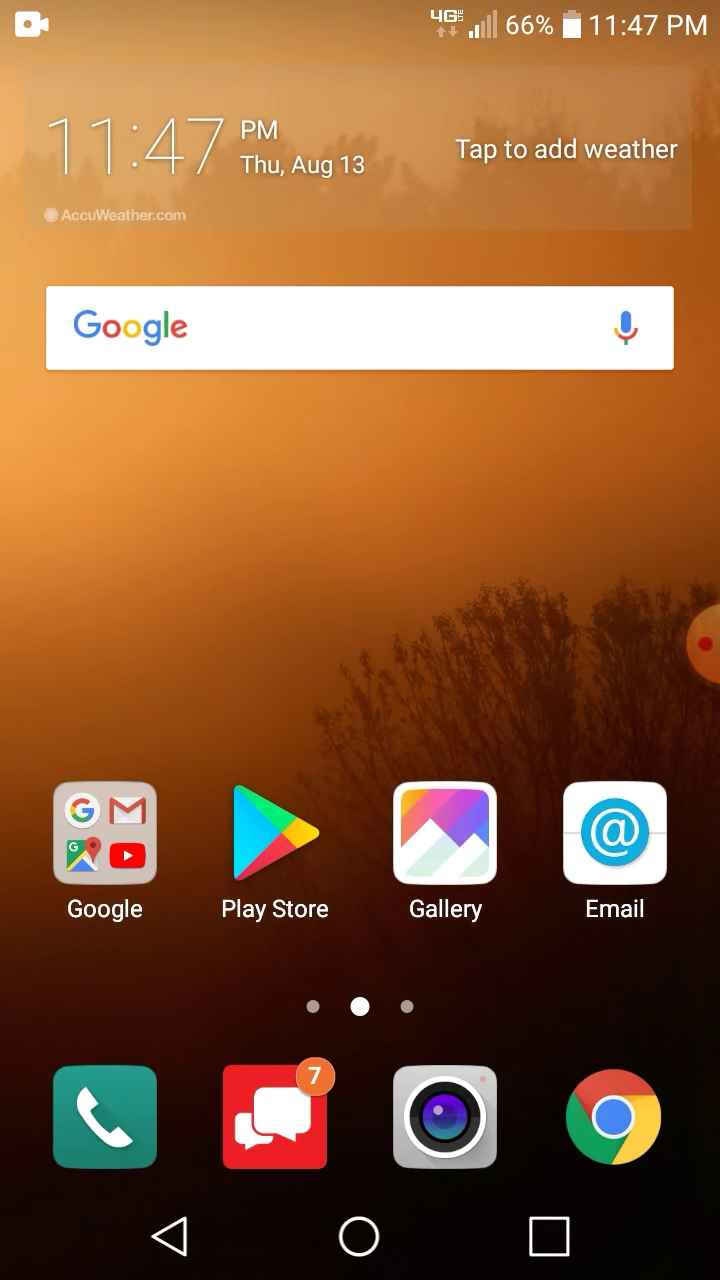
- Browse Play Store screen recorder results and the account panel, then go to the Shop Titans home page
{"action": "left_click", "coordinate": [270, 833]}
{"action": "left_click", "coordinate": [170, 1237]}
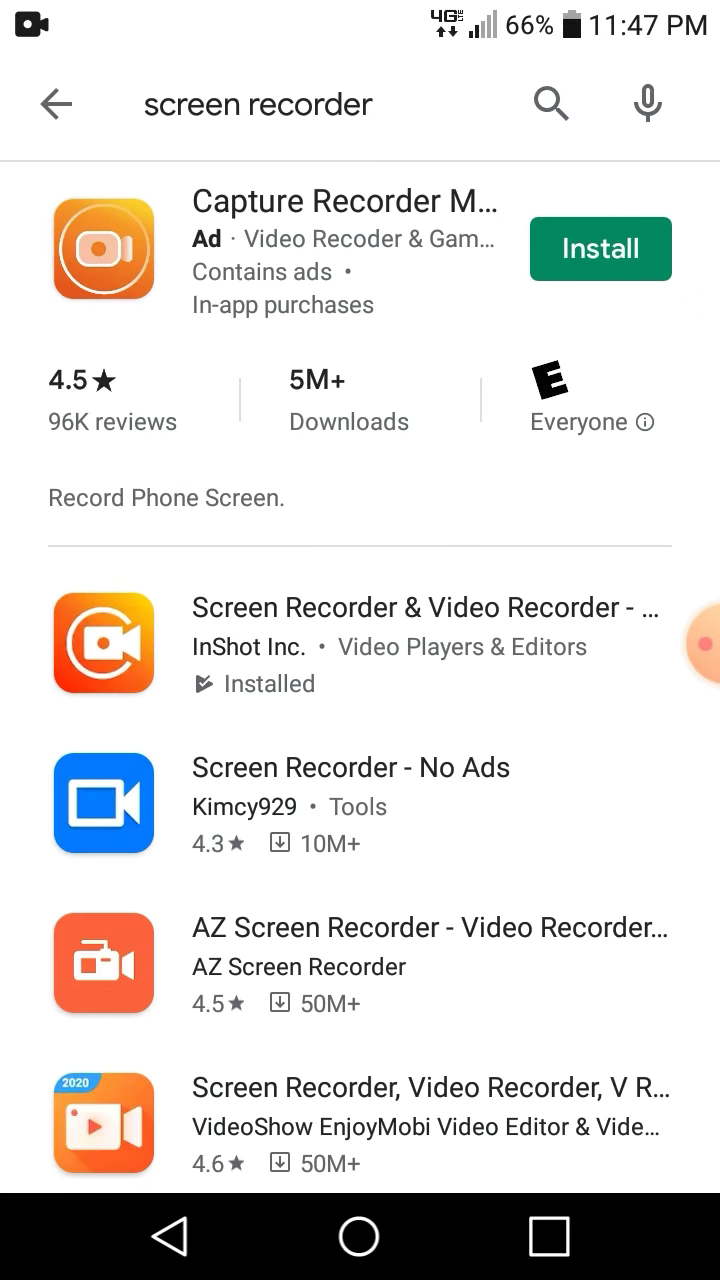
{"action": "left_click", "coordinate": [170, 1237]}
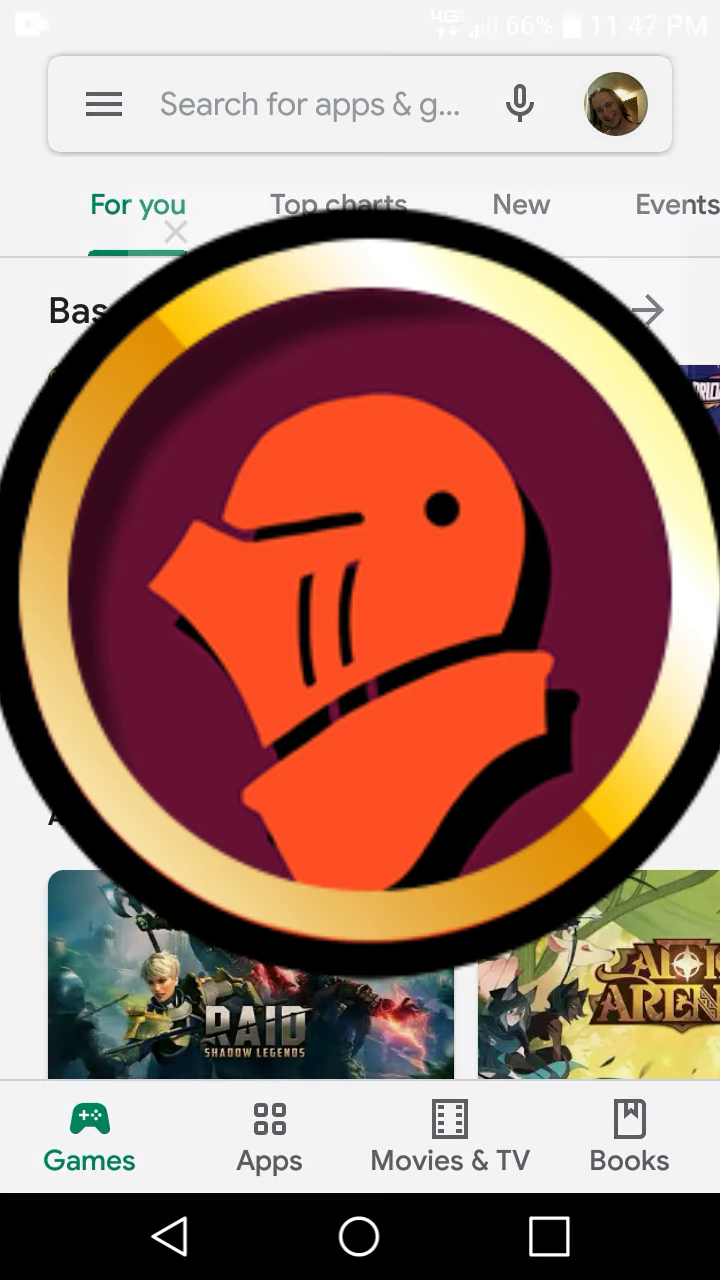
{"action": "left_click", "coordinate": [616, 104]}
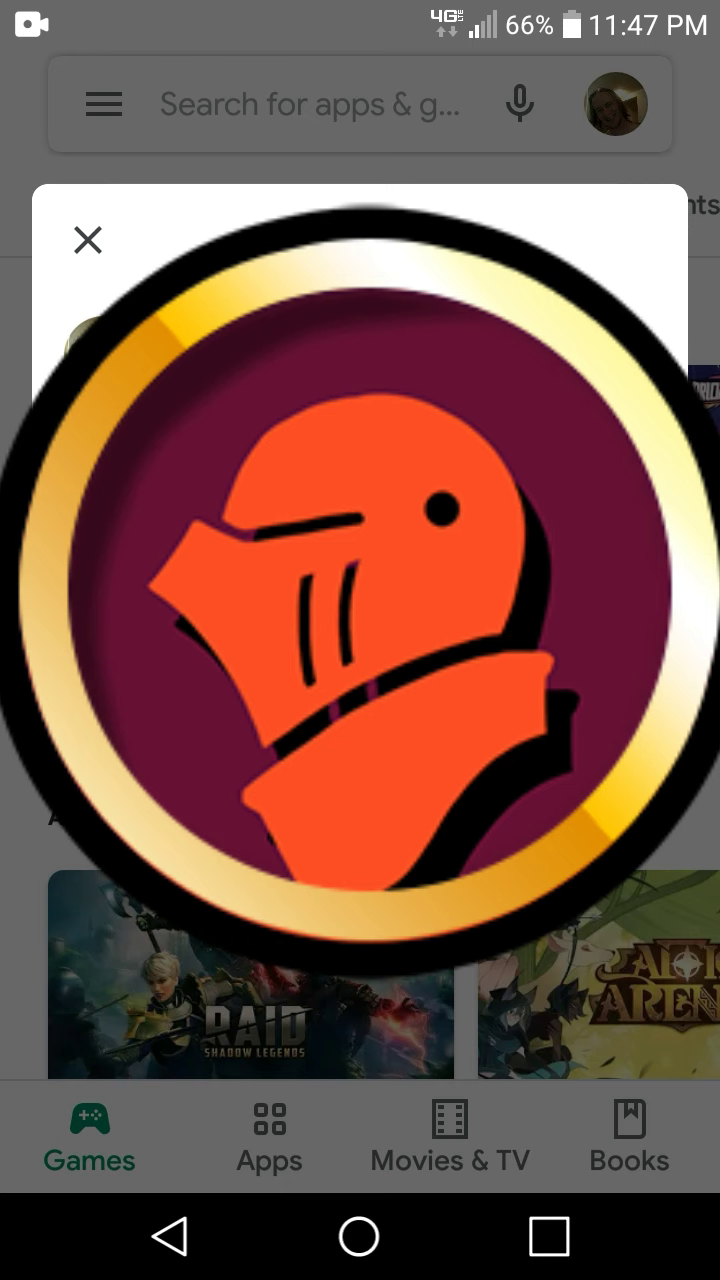
{"action": "key", "text": "Home"}
{"action": "left_click_drag", "start_coordinate": [600, 600], "coordinate": [100, 600]}
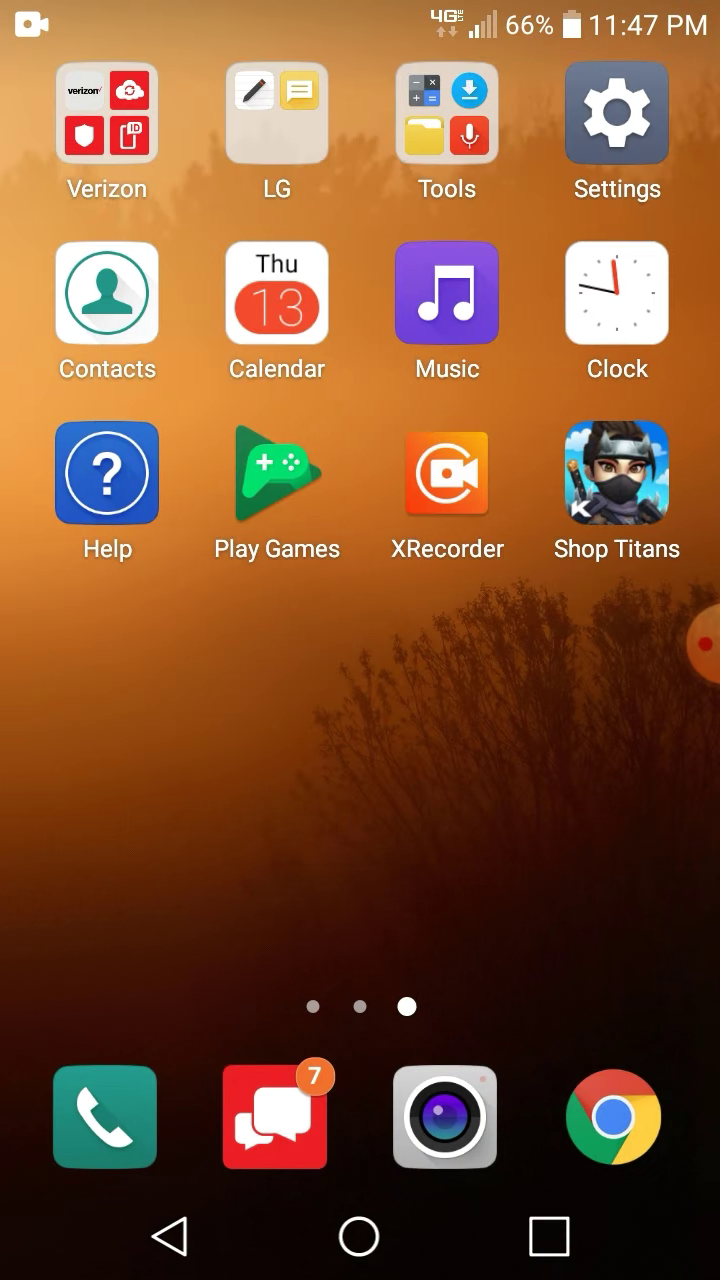
- Launch Shop Titans, dismiss the Payment Not Completed notice, and open the game settings
{"action": "left_click", "coordinate": [615, 475]}
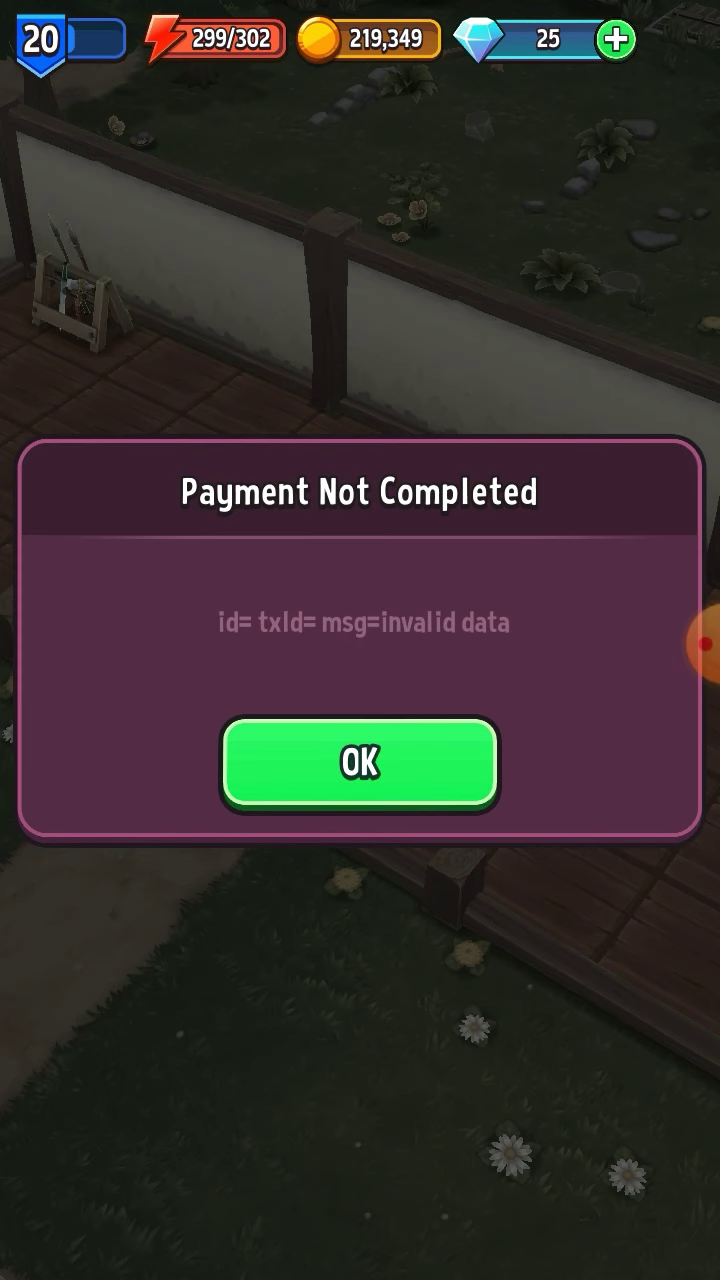
{"action": "left_click", "coordinate": [359, 762]}
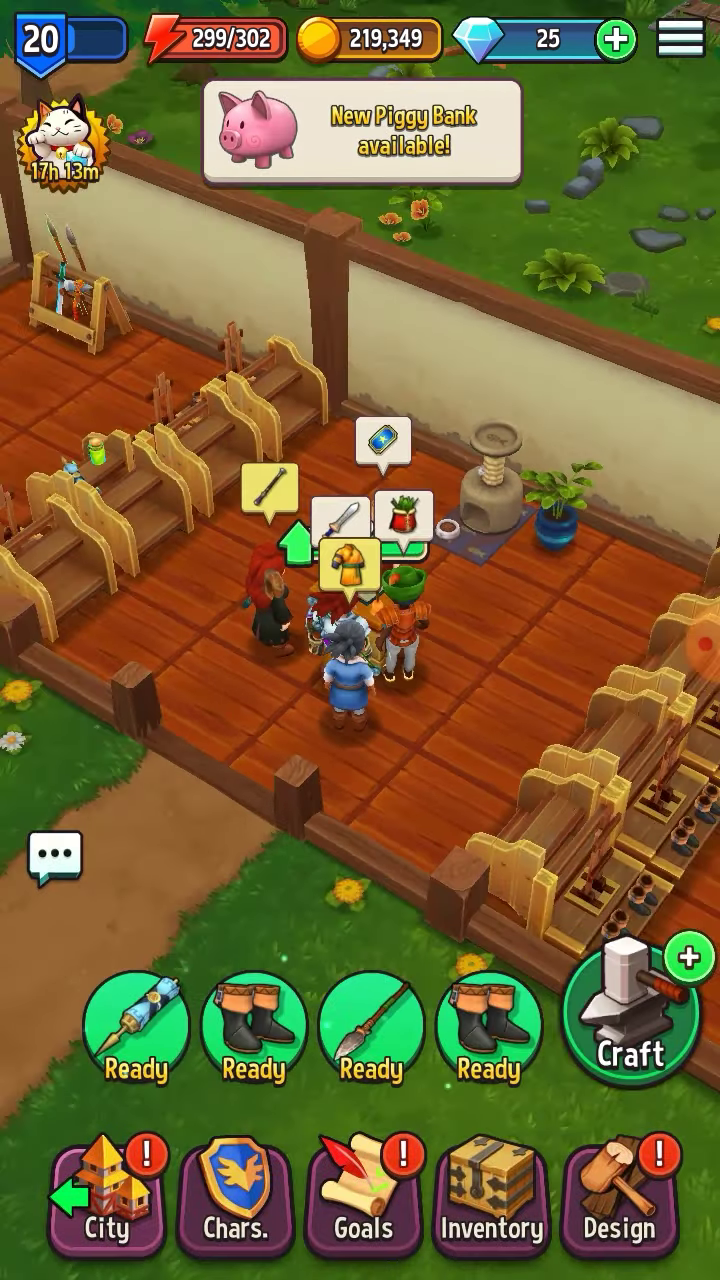
{"action": "left_click", "coordinate": [680, 40]}
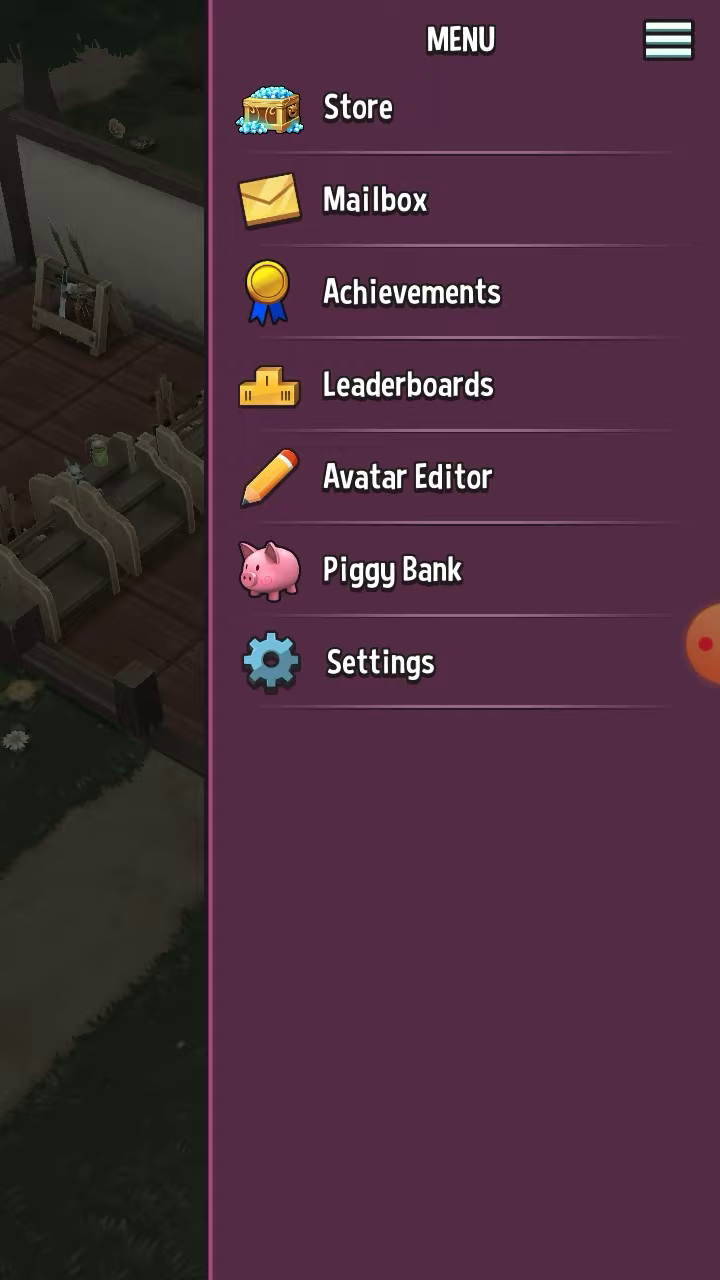
{"action": "left_click", "coordinate": [371, 660]}
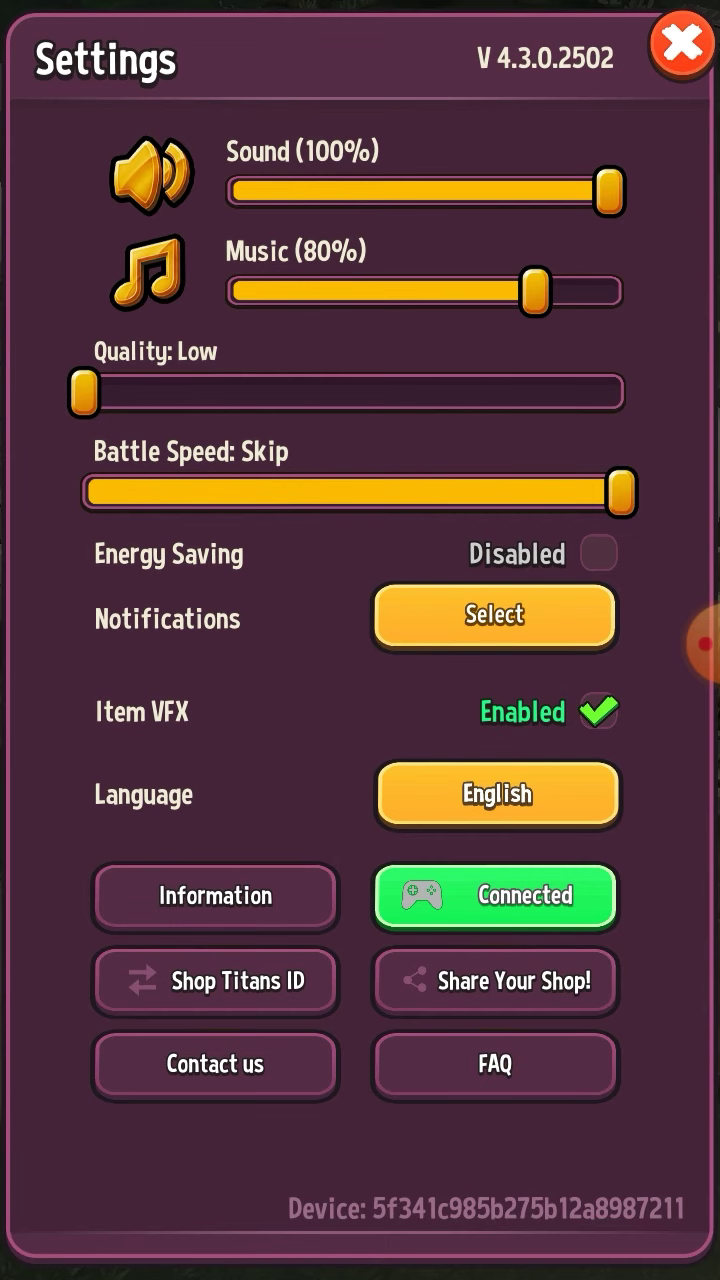
- Try the Share Your Shop! options and the Contact us support chat, then close it
{"action": "left_click", "coordinate": [497, 980]}
{"action": "left_click", "coordinate": [669, 457]}
{"action": "left_click", "coordinate": [215, 1064]}
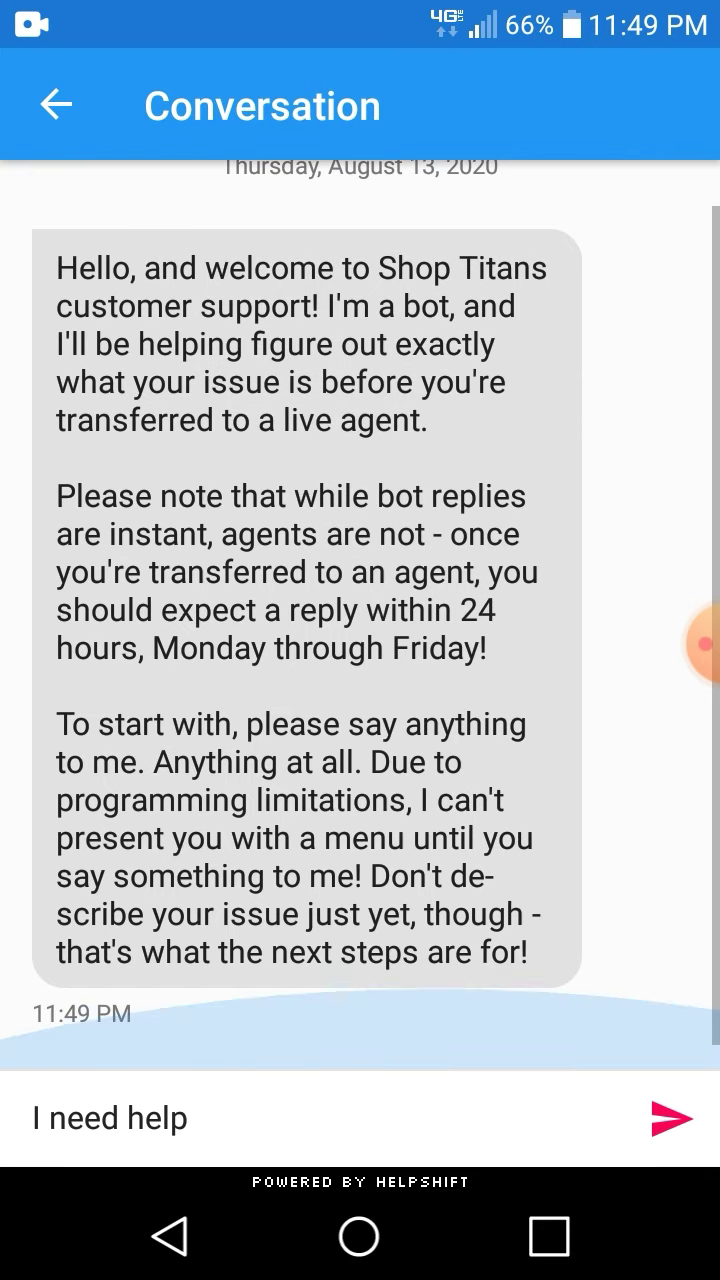
{"action": "left_click", "coordinate": [170, 1237]}
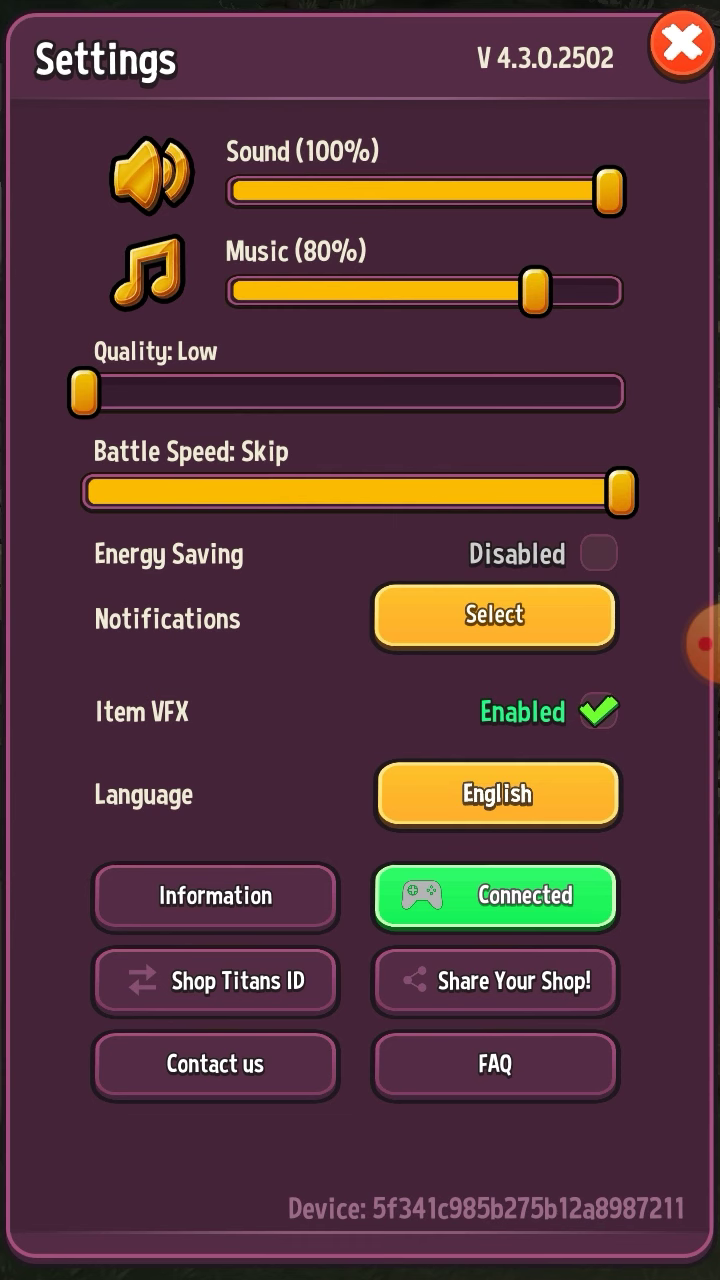
- Swipe Shop Titans away in the recent apps list
{"action": "left_click", "coordinate": [359, 1237]}
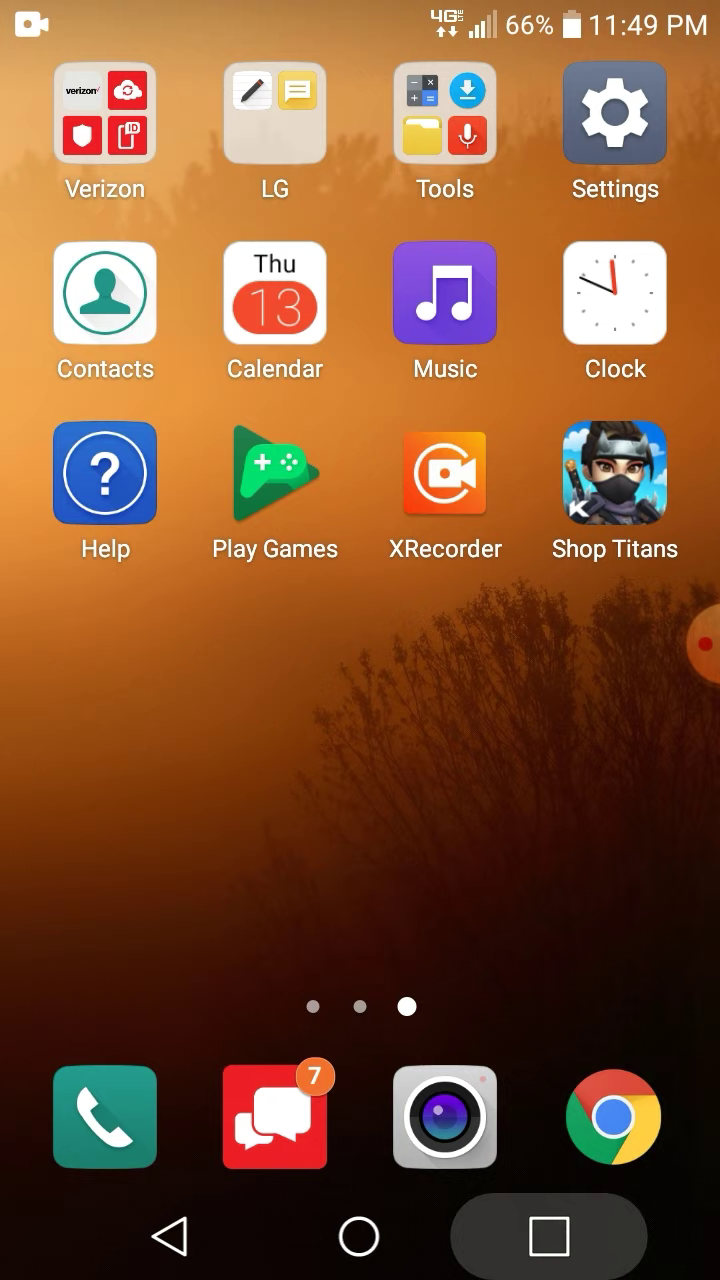
{"action": "left_click", "coordinate": [549, 1237]}
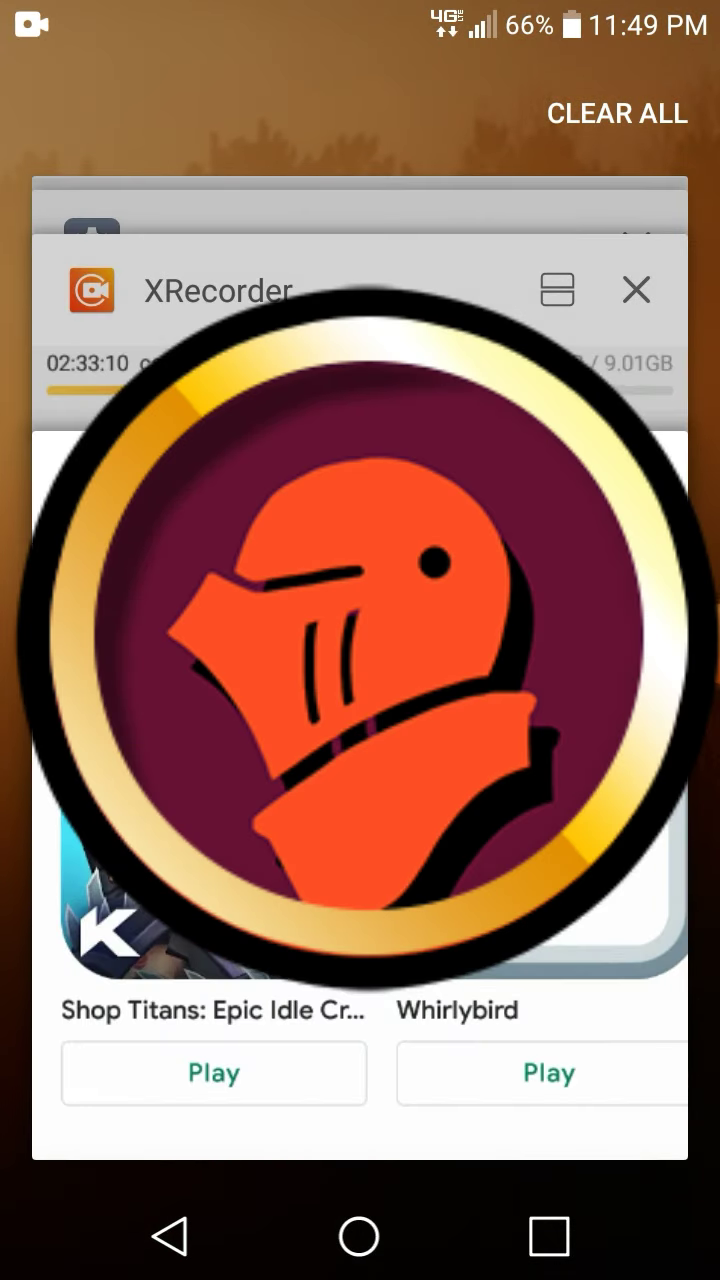
{"action": "scroll", "coordinate": [360, 300], "scroll_direction": "up", "scroll_amount": 3}
{"action": "left_click", "coordinate": [359, 1237]}
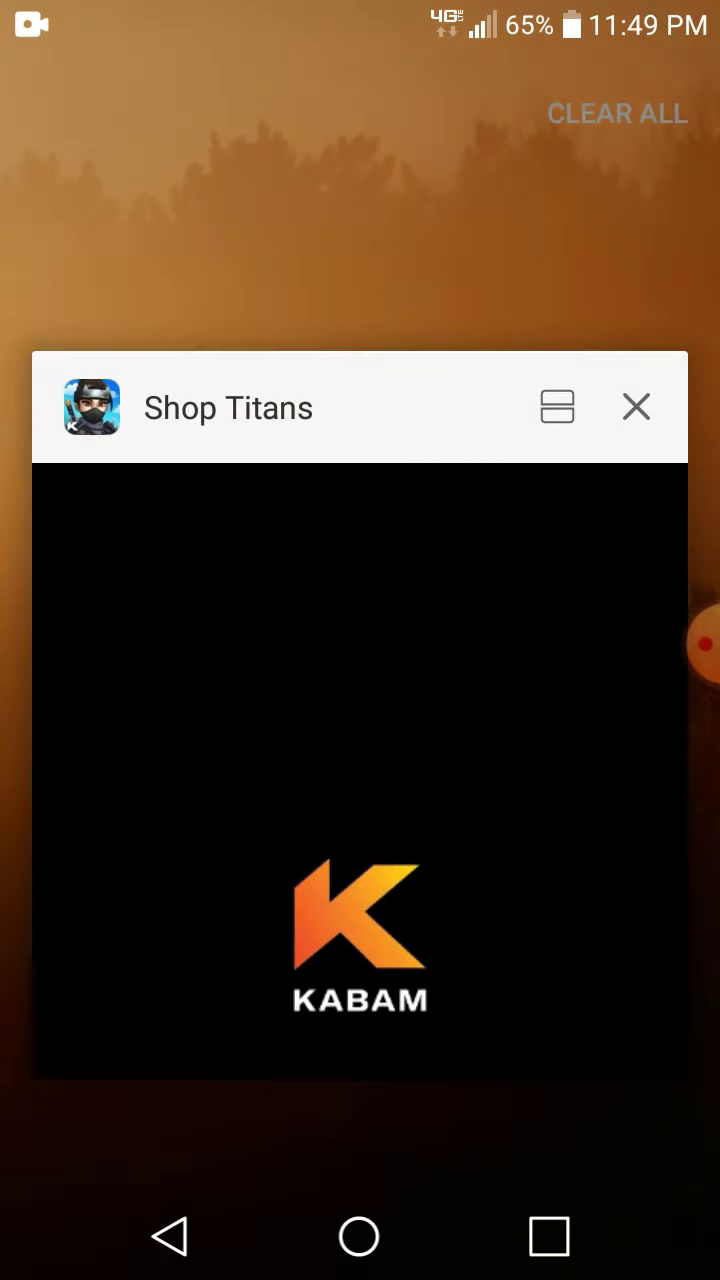
{"action": "left_click_drag", "start_coordinate": [360, 750], "coordinate": [680, 750]}
- Briefly visit the phone settings, then go home and launch Google Play Games
{"action": "left_click", "coordinate": [359, 1237]}
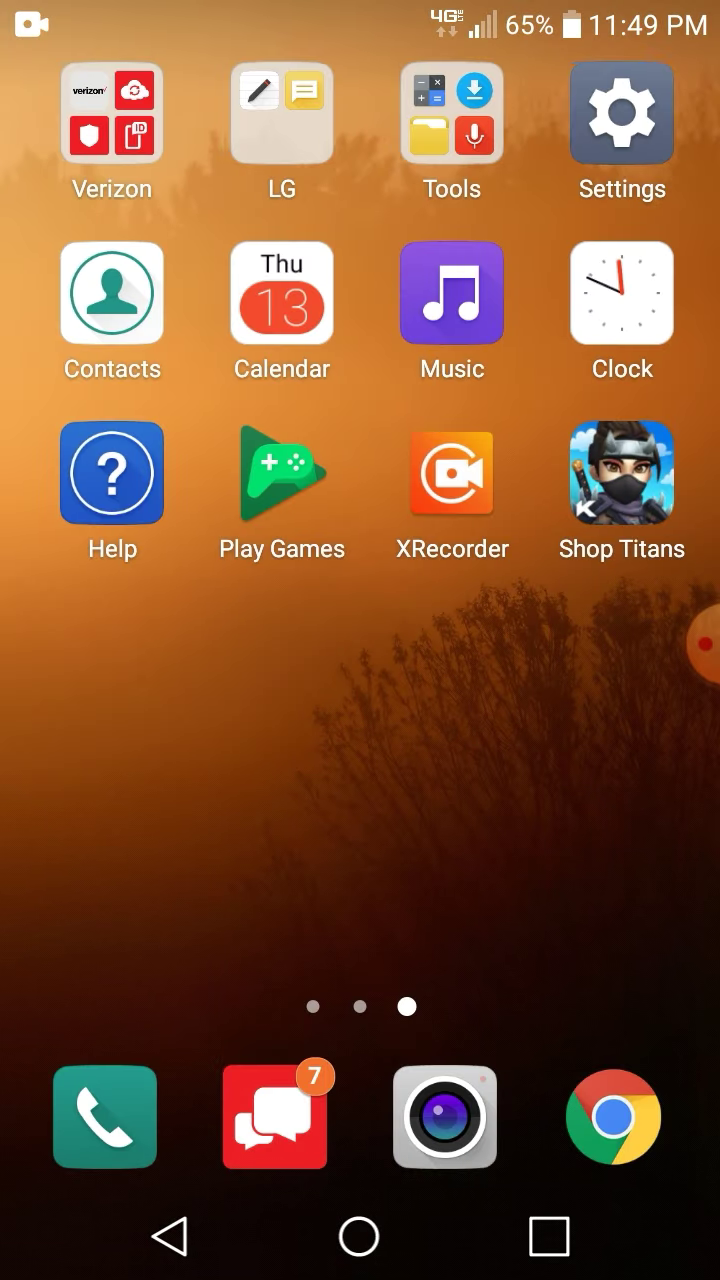
{"action": "left_click", "coordinate": [615, 113]}
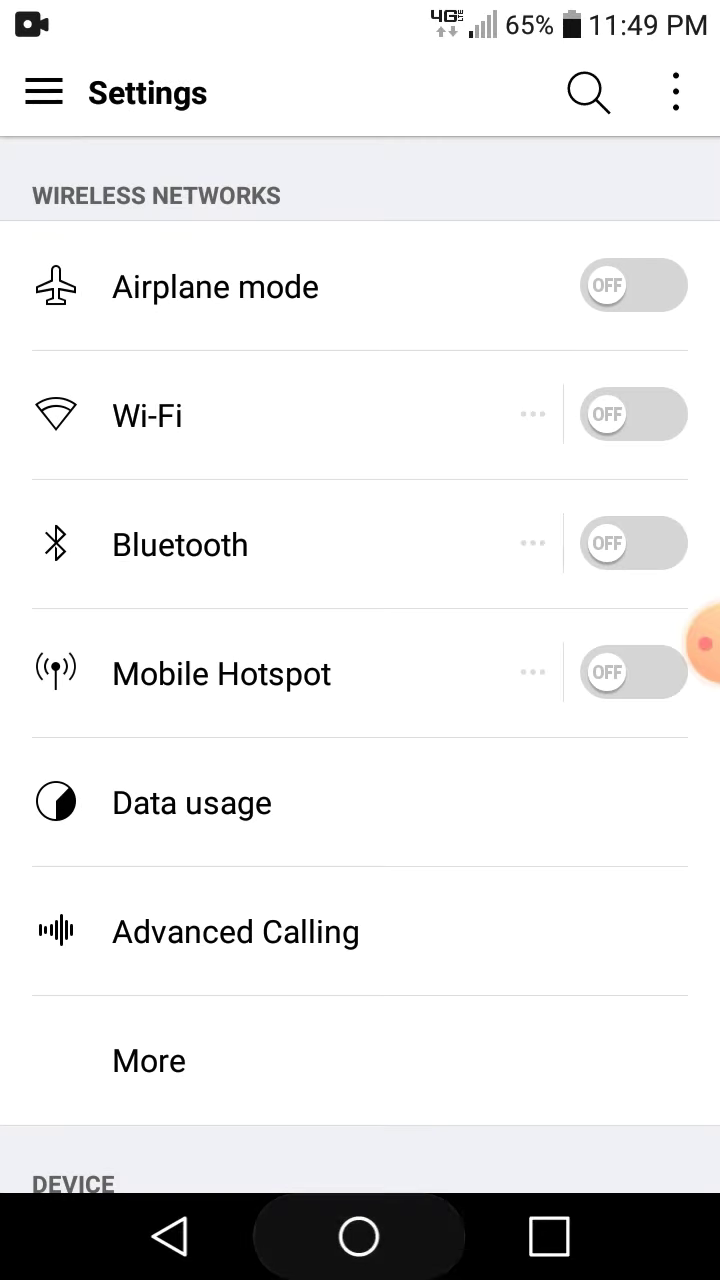
{"action": "left_click", "coordinate": [359, 1237]}
{"action": "left_click", "coordinate": [271, 477]}
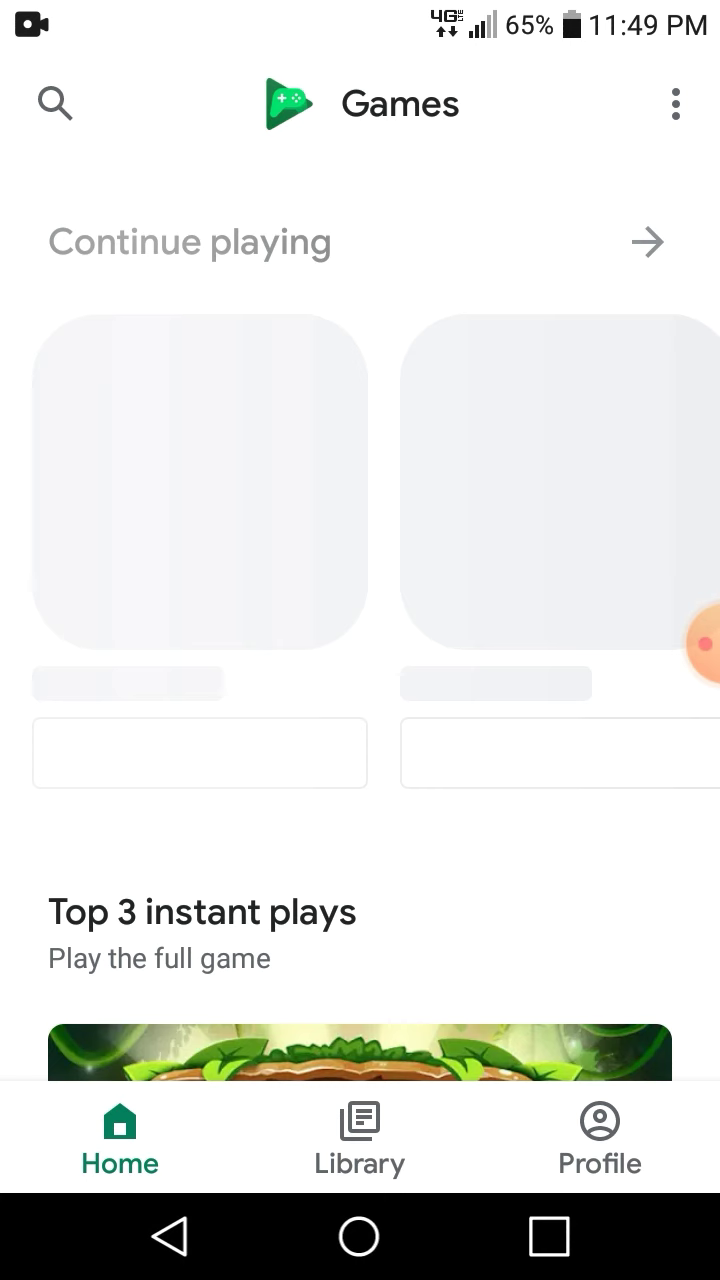
- Switch off 'Automatically sign in to supported games' and profile discovery by email in Play Games settings
{"action": "left_click", "coordinate": [672, 104]}
{"action": "left_click", "coordinate": [410, 122]}
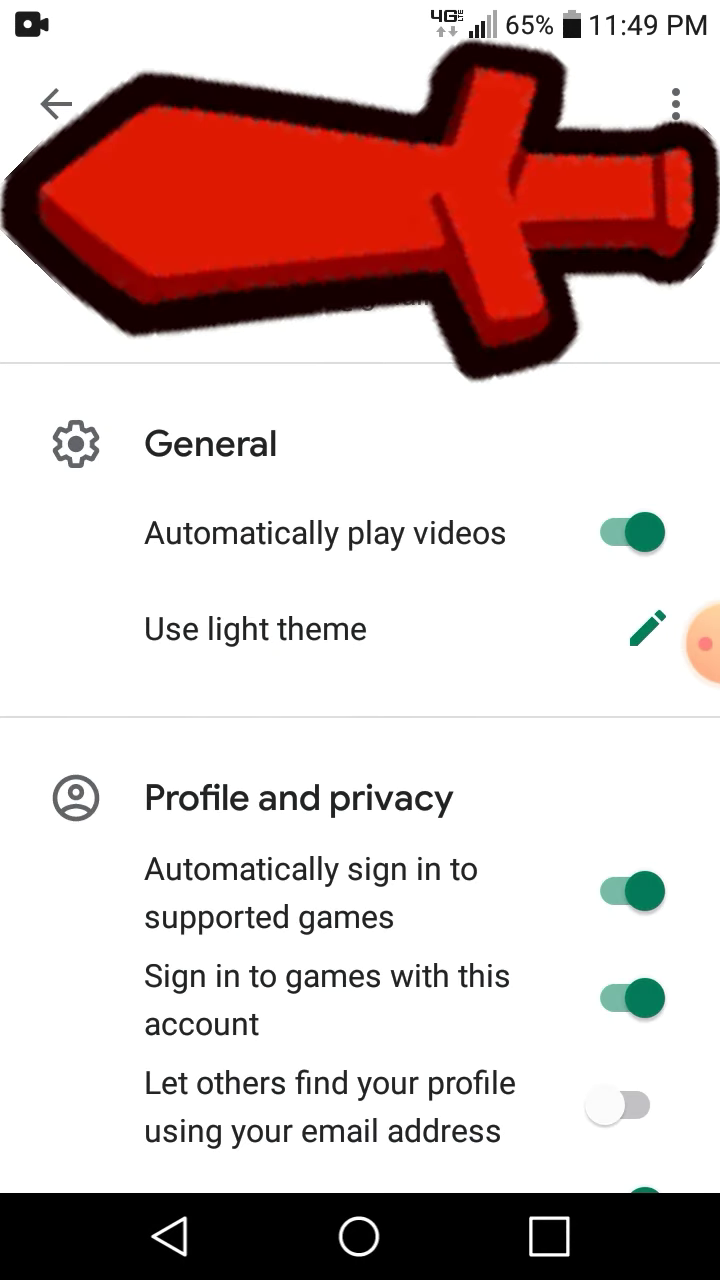
{"action": "left_click", "coordinate": [647, 628]}
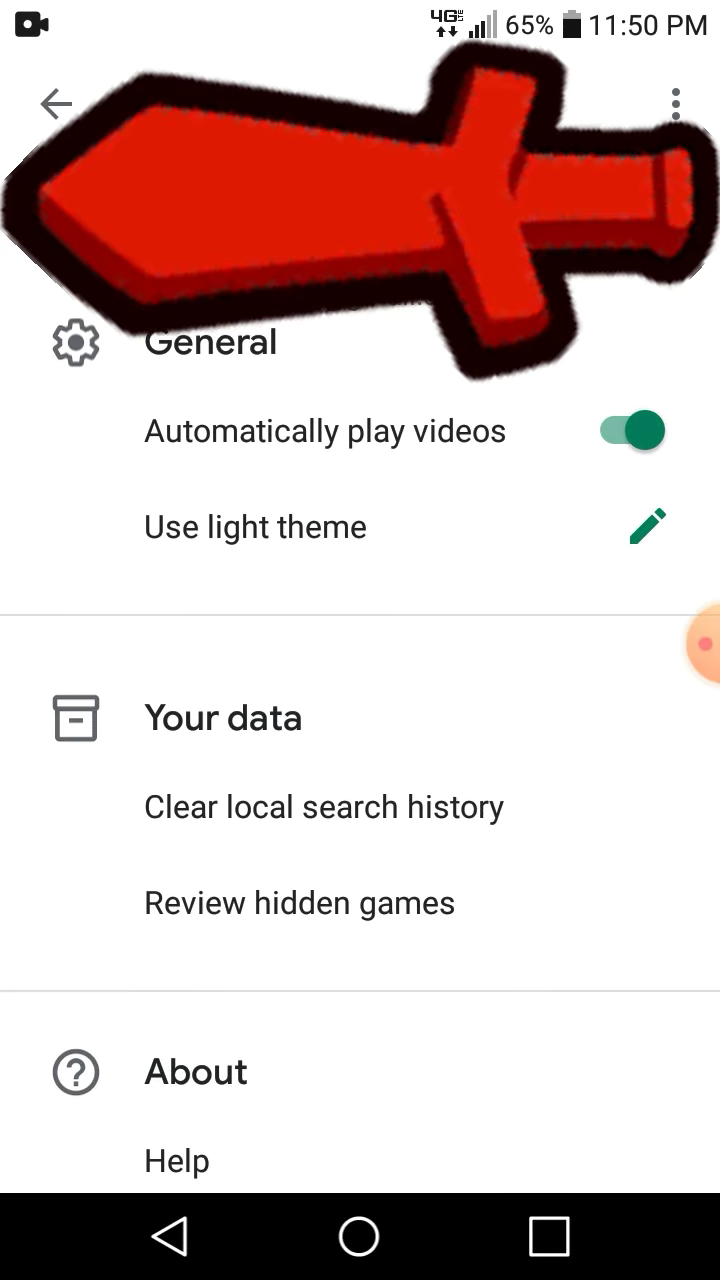
{"action": "left_click", "coordinate": [632, 998]}
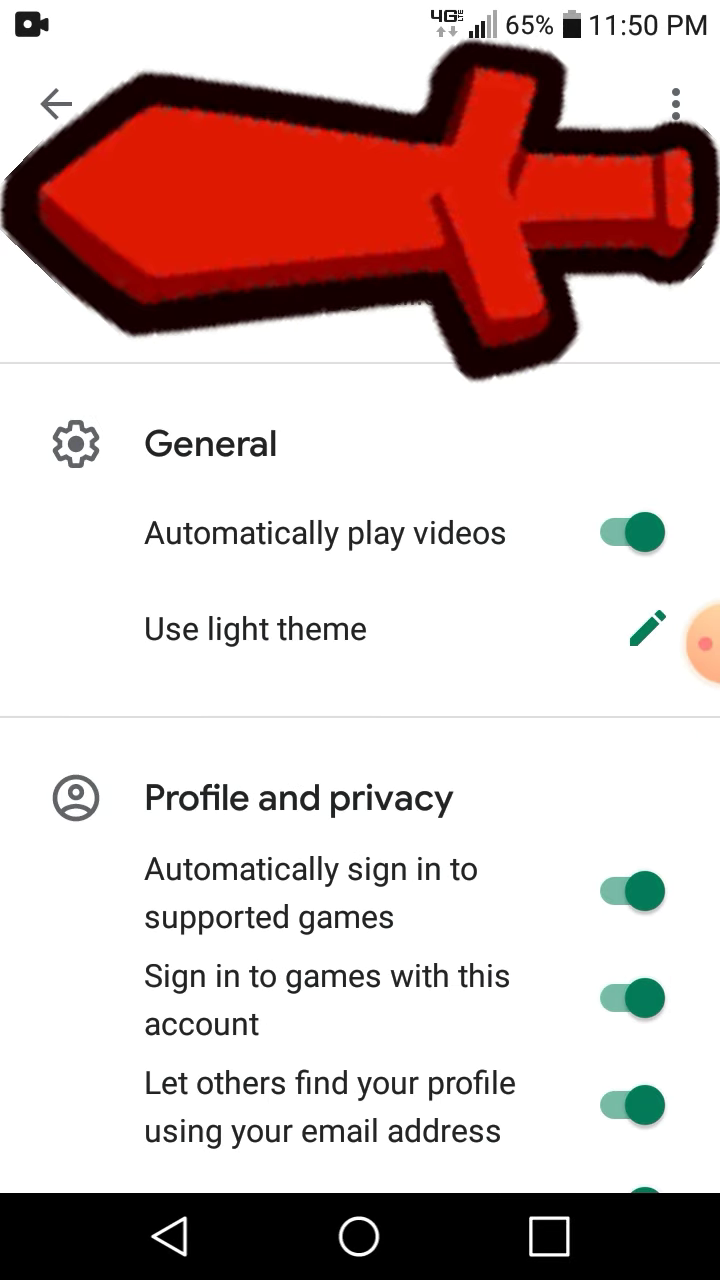
{"action": "left_click", "coordinate": [647, 628]}
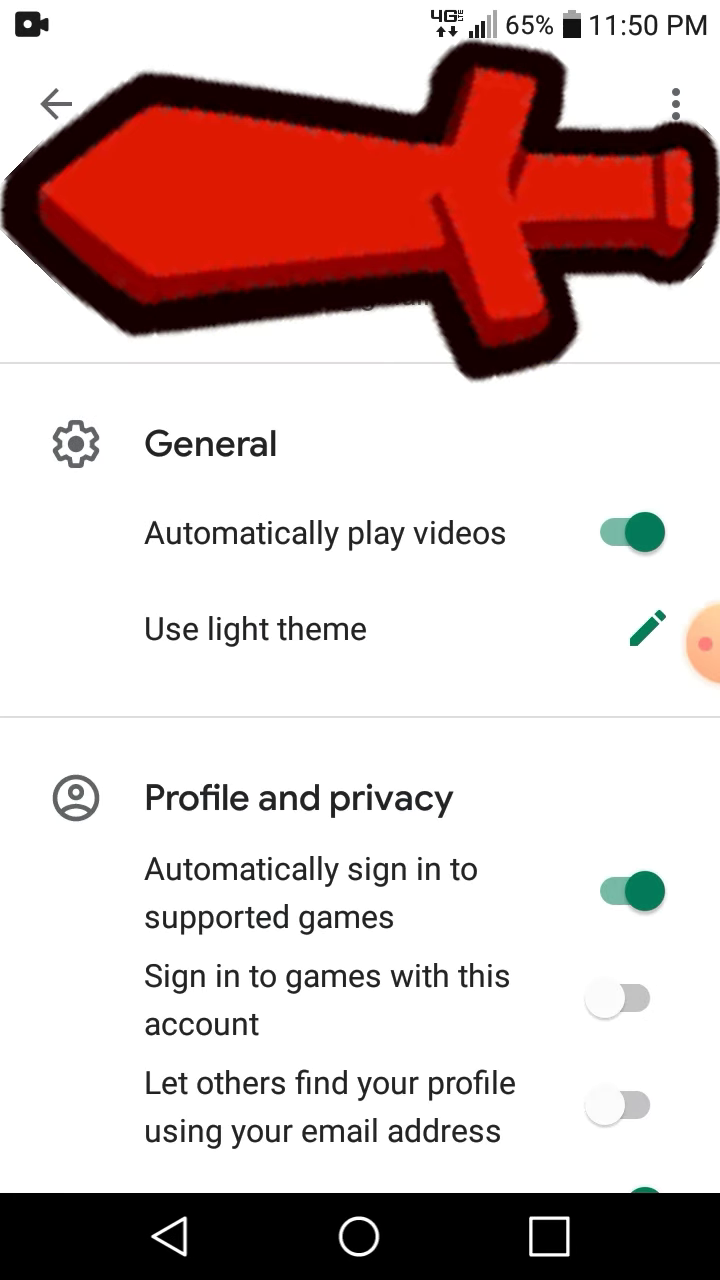
{"action": "left_click", "coordinate": [632, 890]}
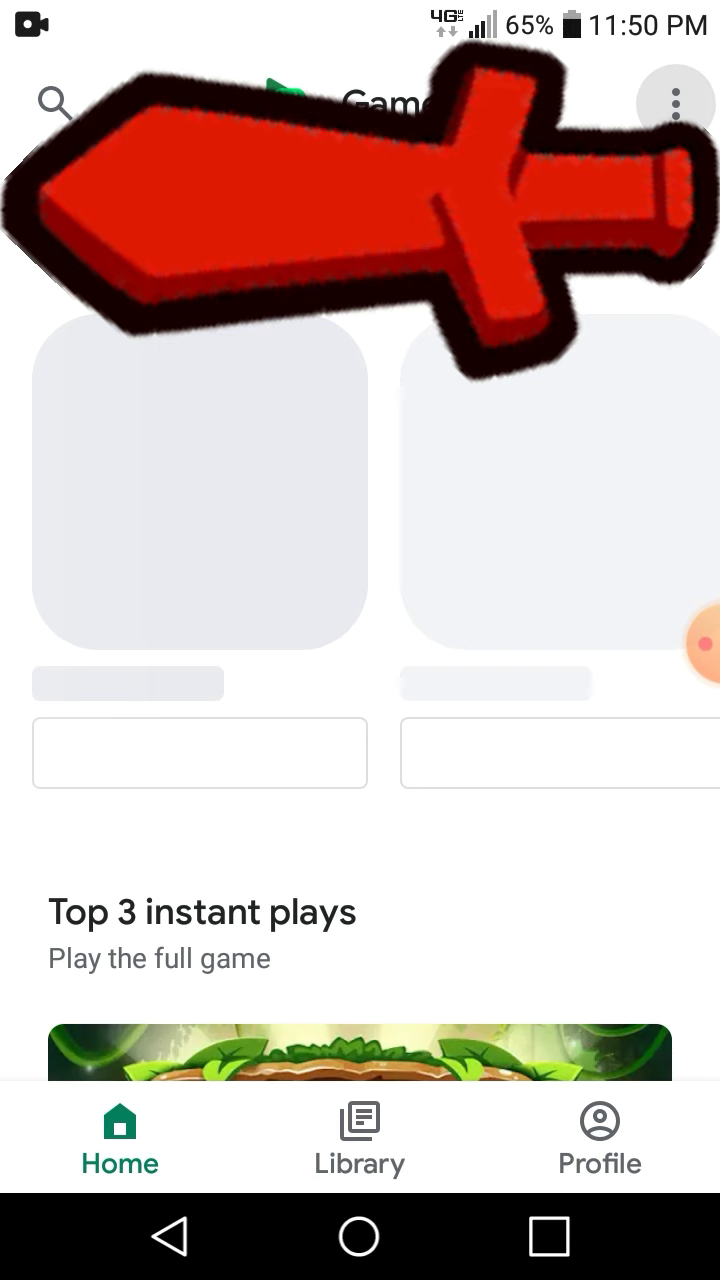
{"action": "scroll", "coordinate": [360, 700], "scroll_direction": "down", "scroll_amount": 5}
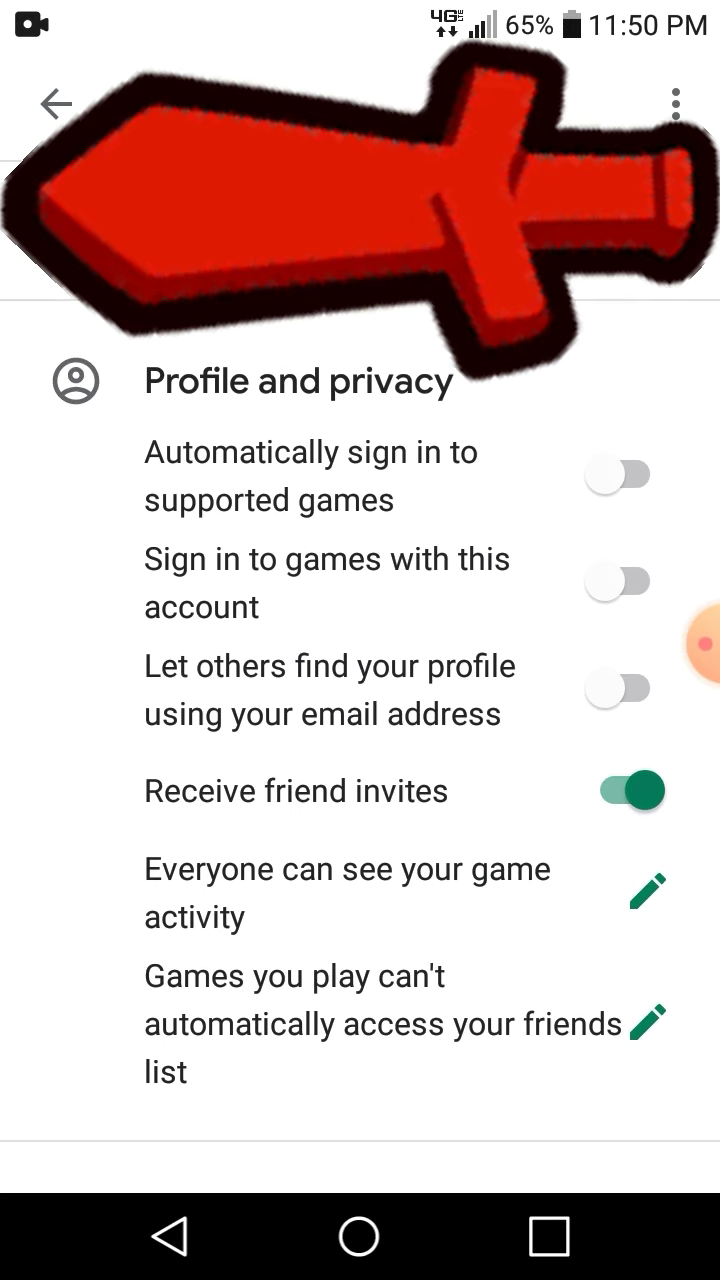
{"action": "scroll", "coordinate": [360, 700], "scroll_direction": "down", "scroll_amount": 3}
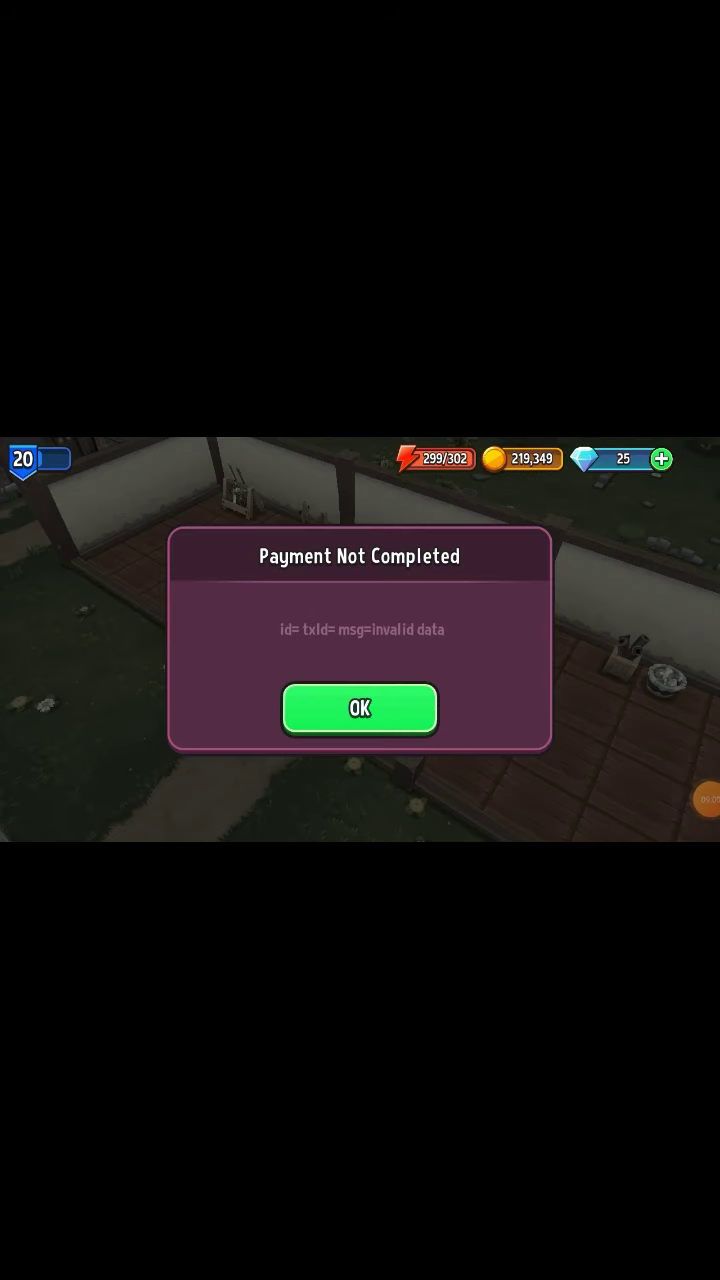
- Dismiss the Shop Titans payment error and review the game settings
{"action": "left_click", "coordinate": [359, 708]}
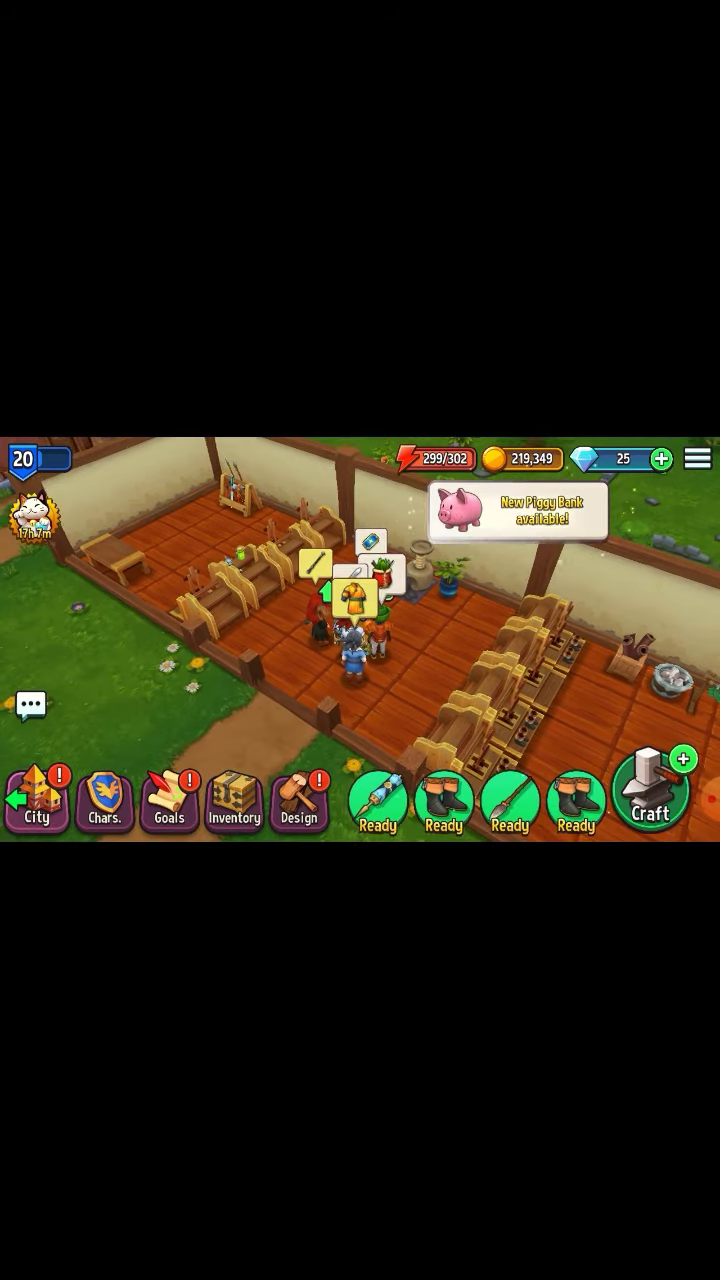
{"action": "left_click", "coordinate": [690, 459]}
{"action": "left_click", "coordinate": [528, 798]}
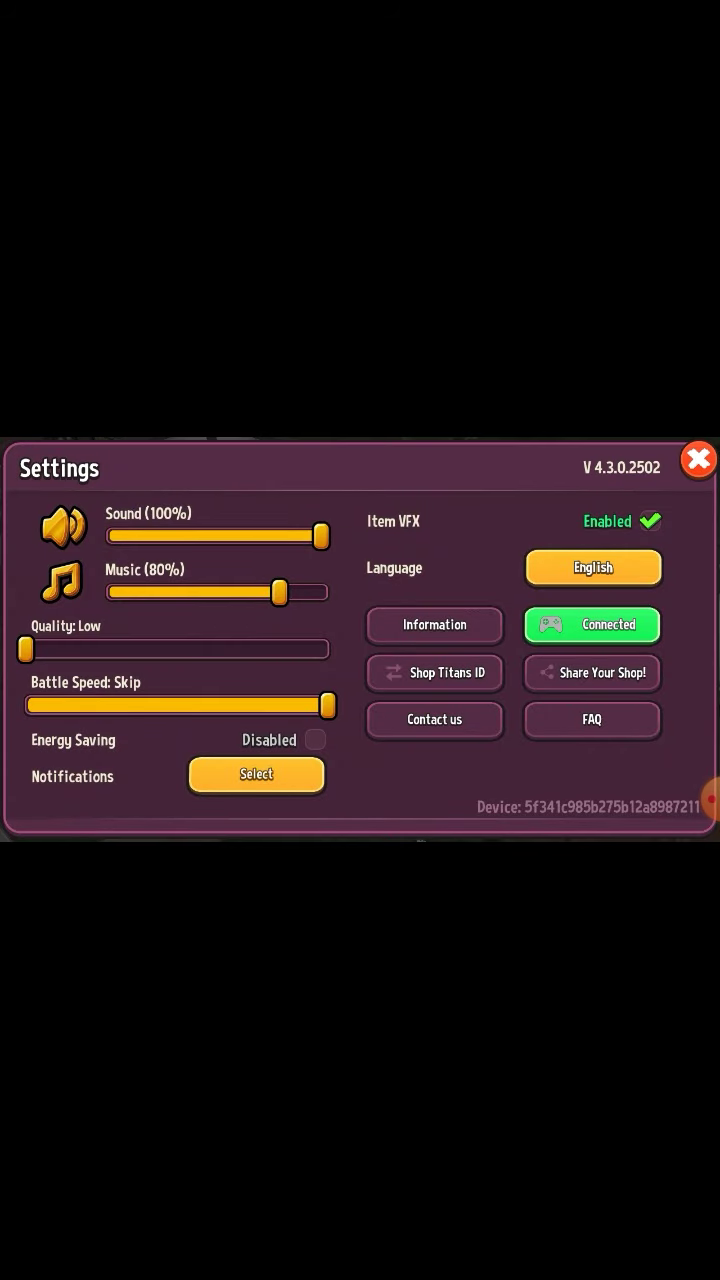
{"action": "left_click", "coordinate": [697, 461]}
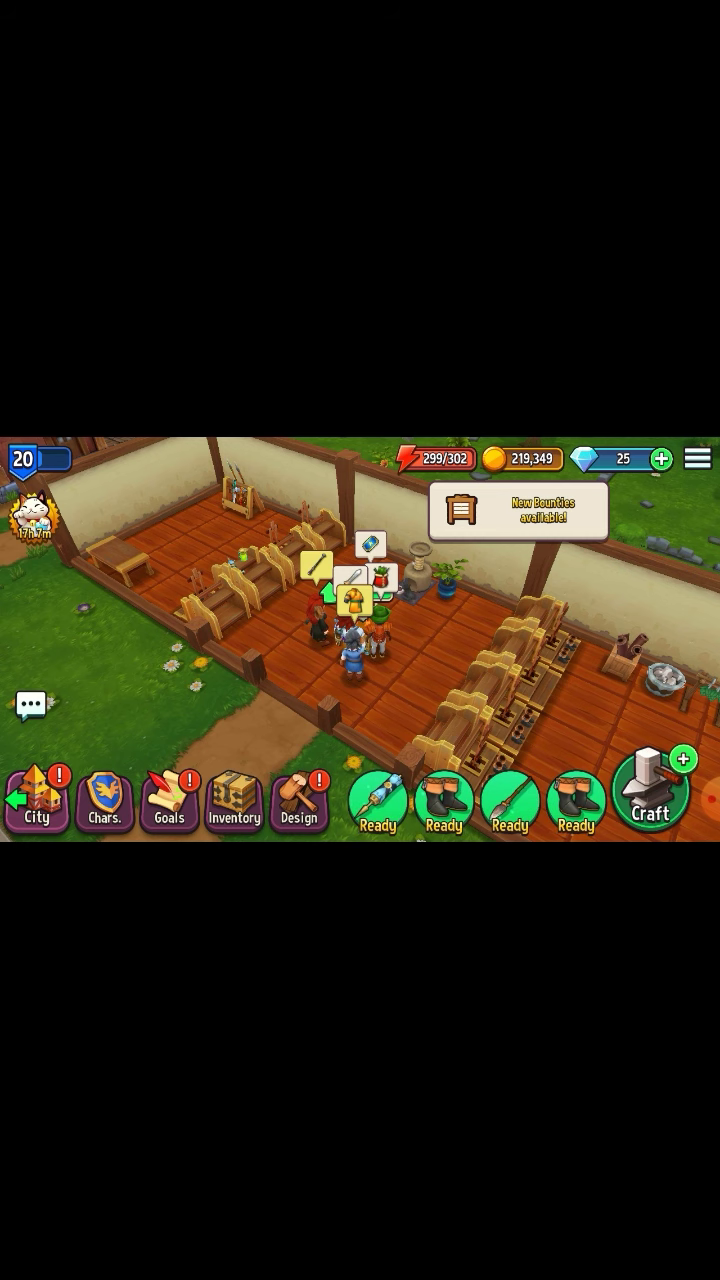
- View the player profile from the level badge, then go to the home screen
{"action": "left_click", "coordinate": [33, 515]}
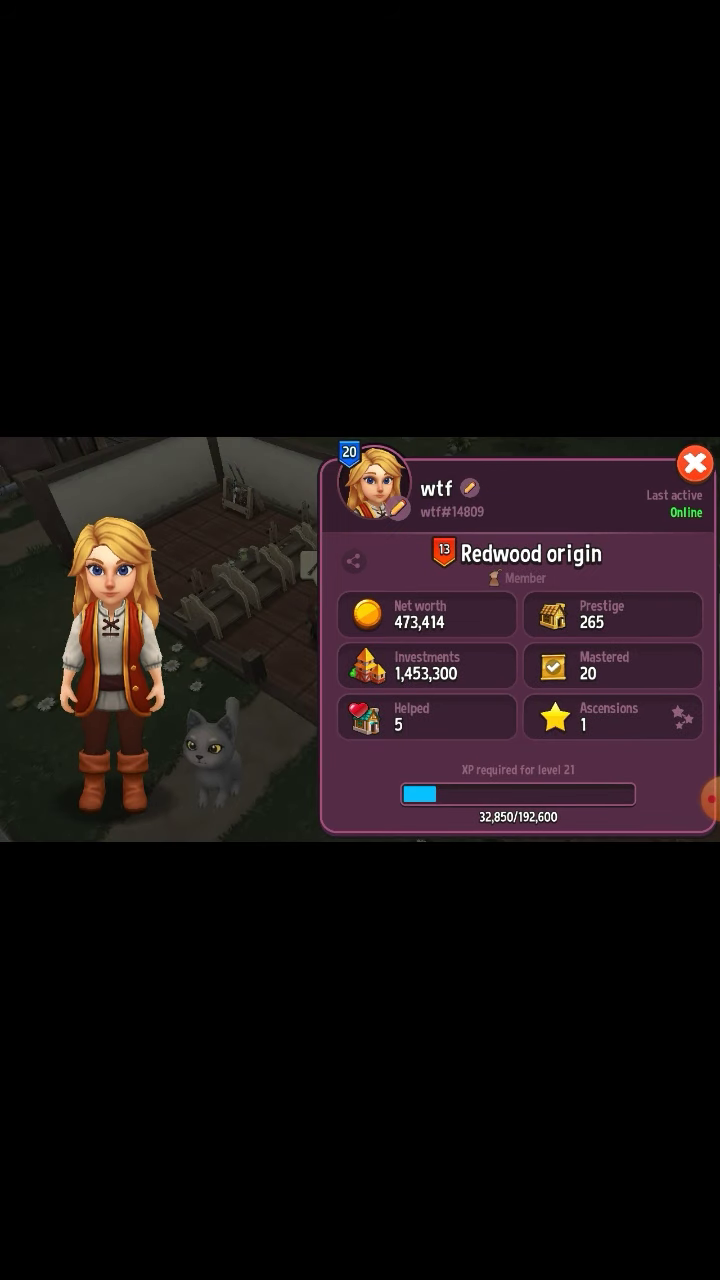
{"action": "left_click", "coordinate": [694, 462]}
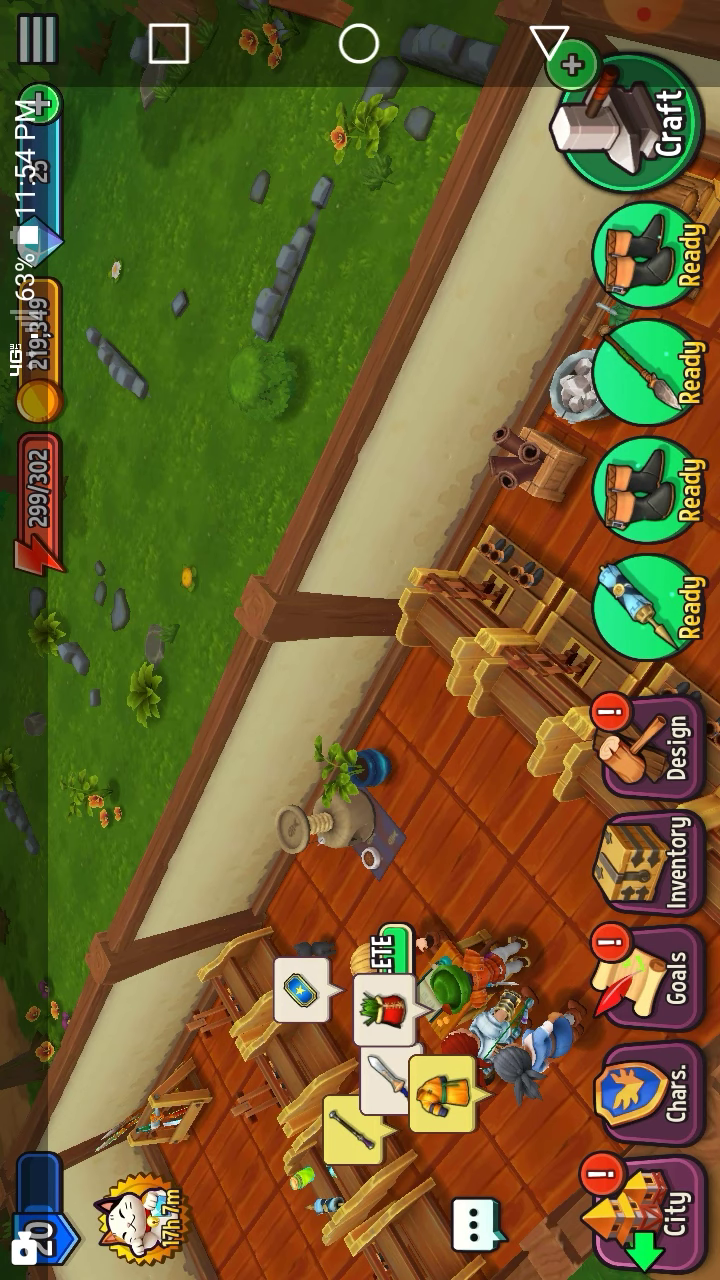
{"action": "key", "text": "Home"}
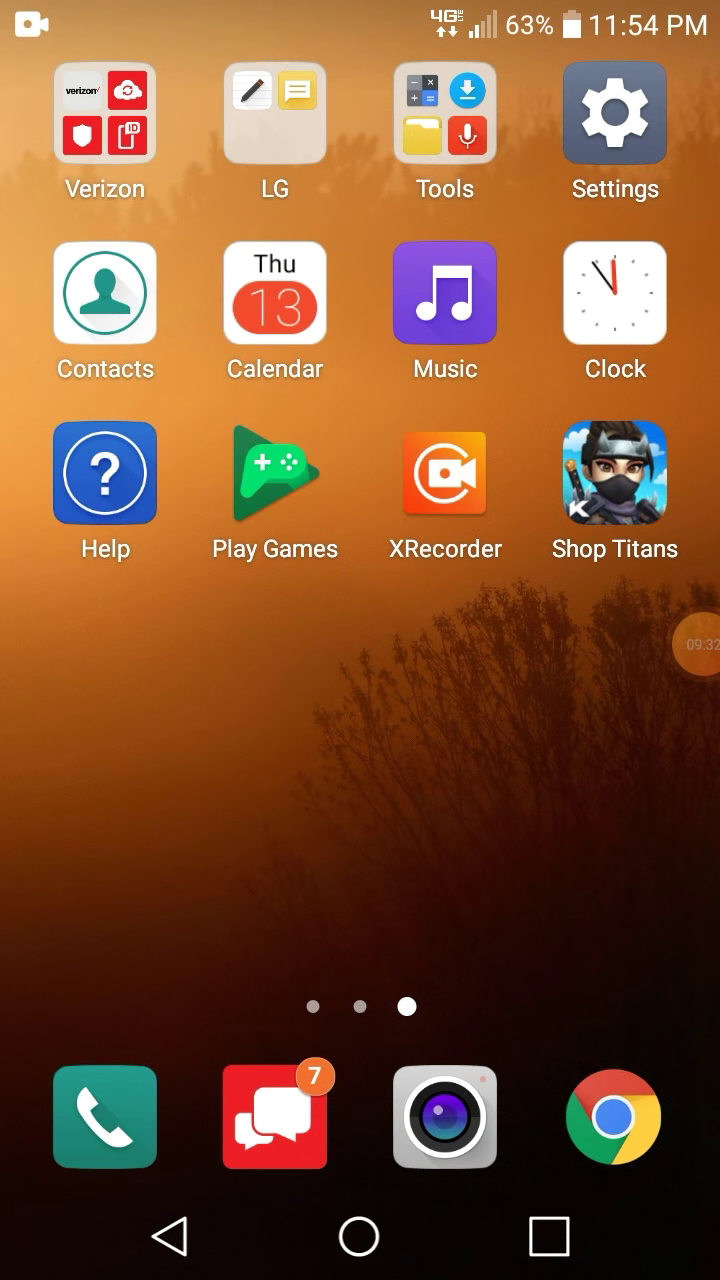
- Drag the Shop Titans and Play Games icons to Uninstall to remove both apps
{"action": "left_click_drag", "start_coordinate": [614, 475], "coordinate": [390, 88]}
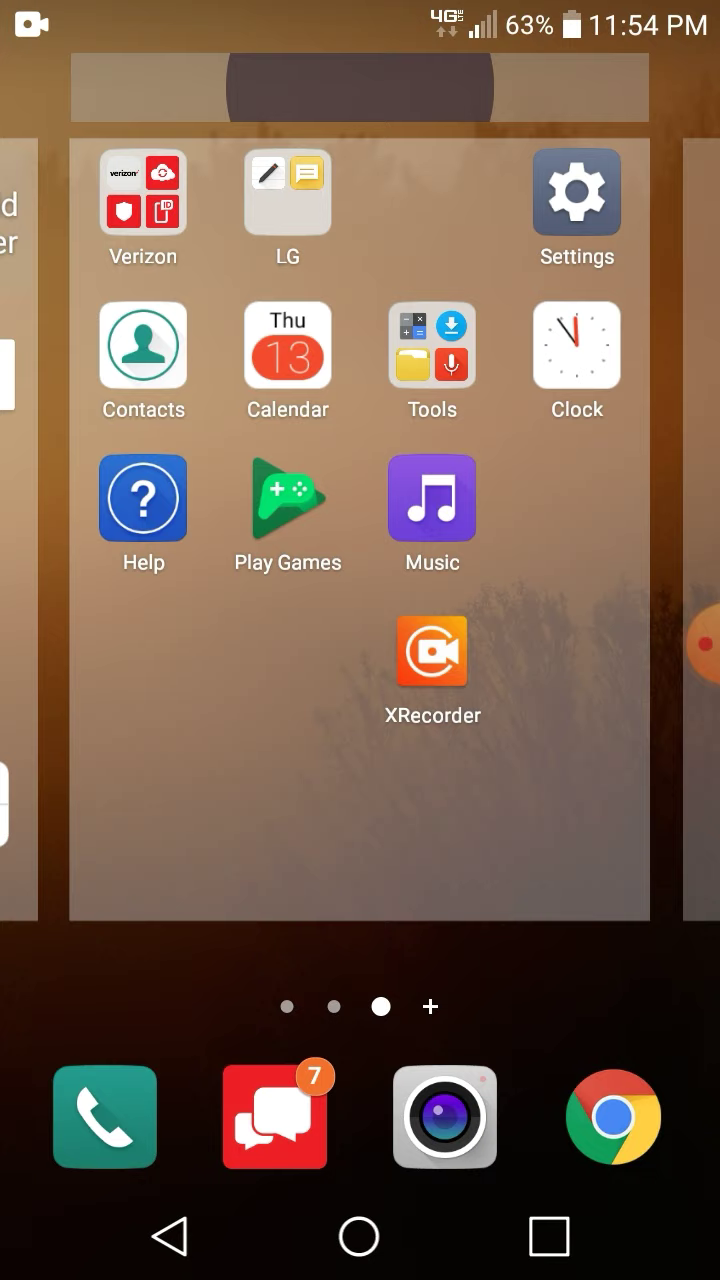
{"action": "left_click", "coordinate": [537, 669]}
{"action": "left_click_drag", "start_coordinate": [274, 475], "coordinate": [360, 88]}
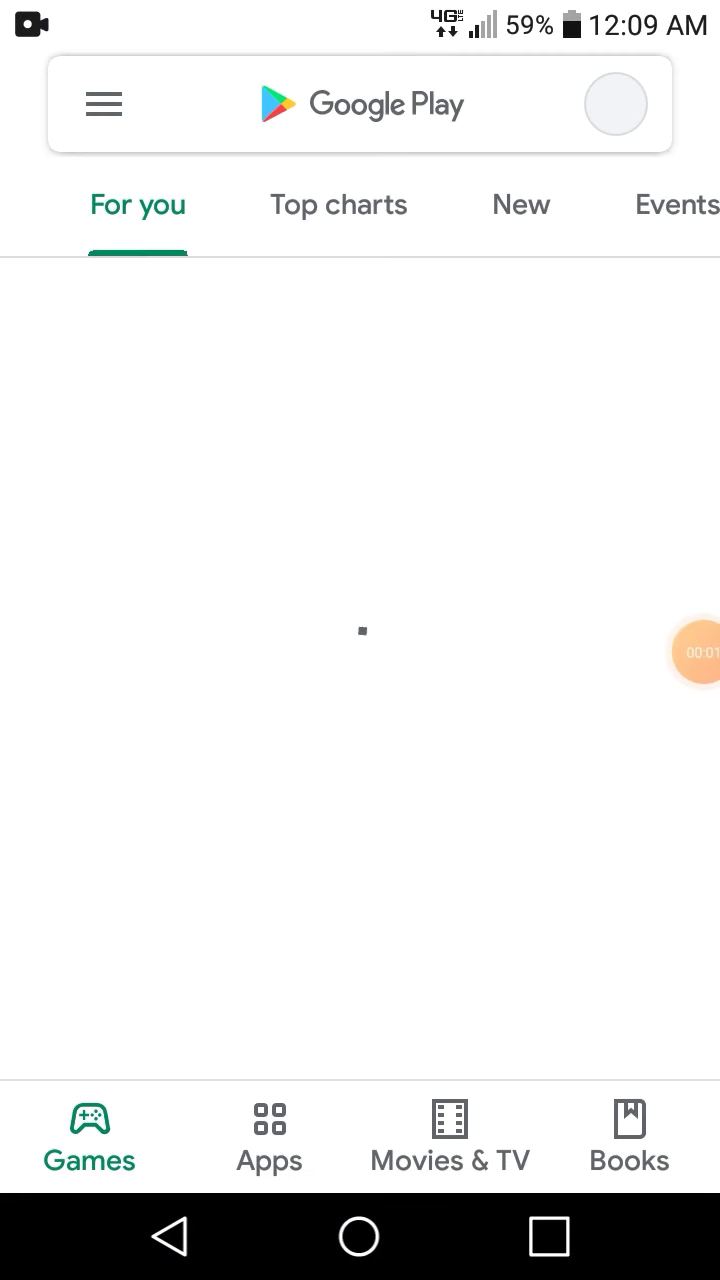
- Search the store for 'disco' and install Discord, checking download progress in notifications
{"action": "left_click", "coordinate": [360, 104]}
{"action": "type", "text": "disco"}
{"action": "left_click", "coordinate": [390, 217]}
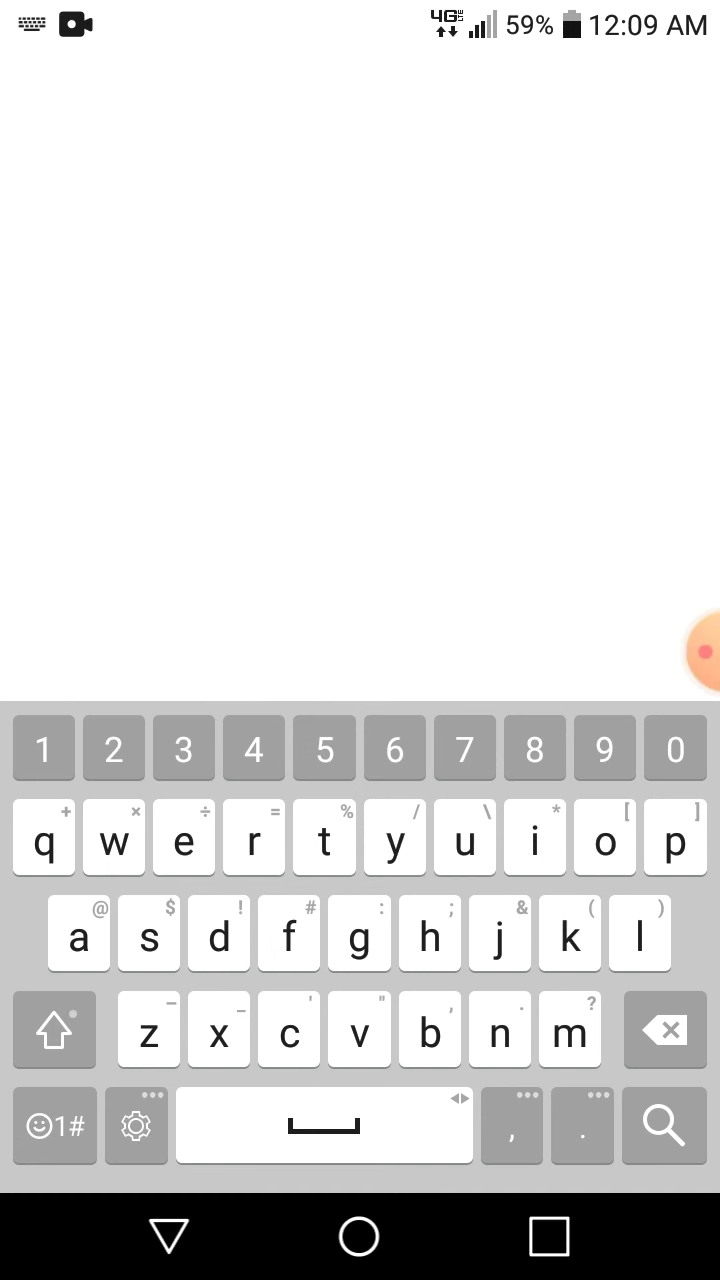
{"action": "left_click", "coordinate": [360, 695]}
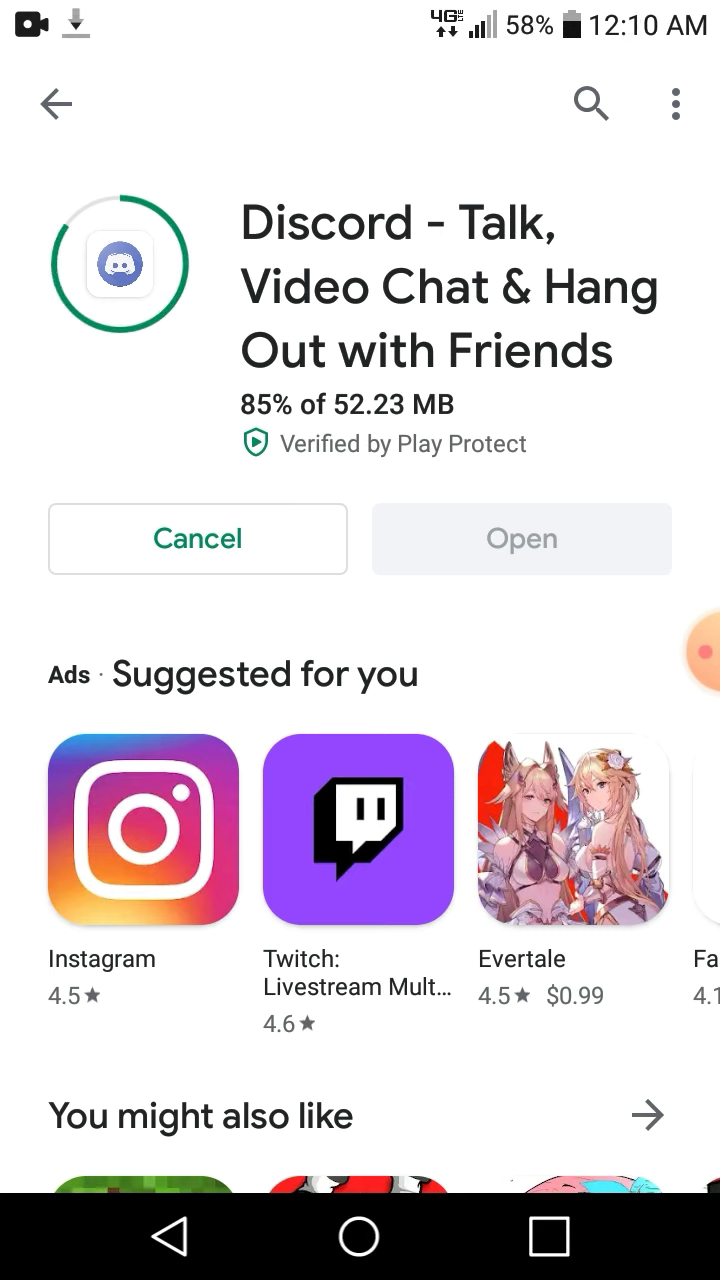
{"action": "left_click_drag", "start_coordinate": [360, 5], "coordinate": [360, 600]}
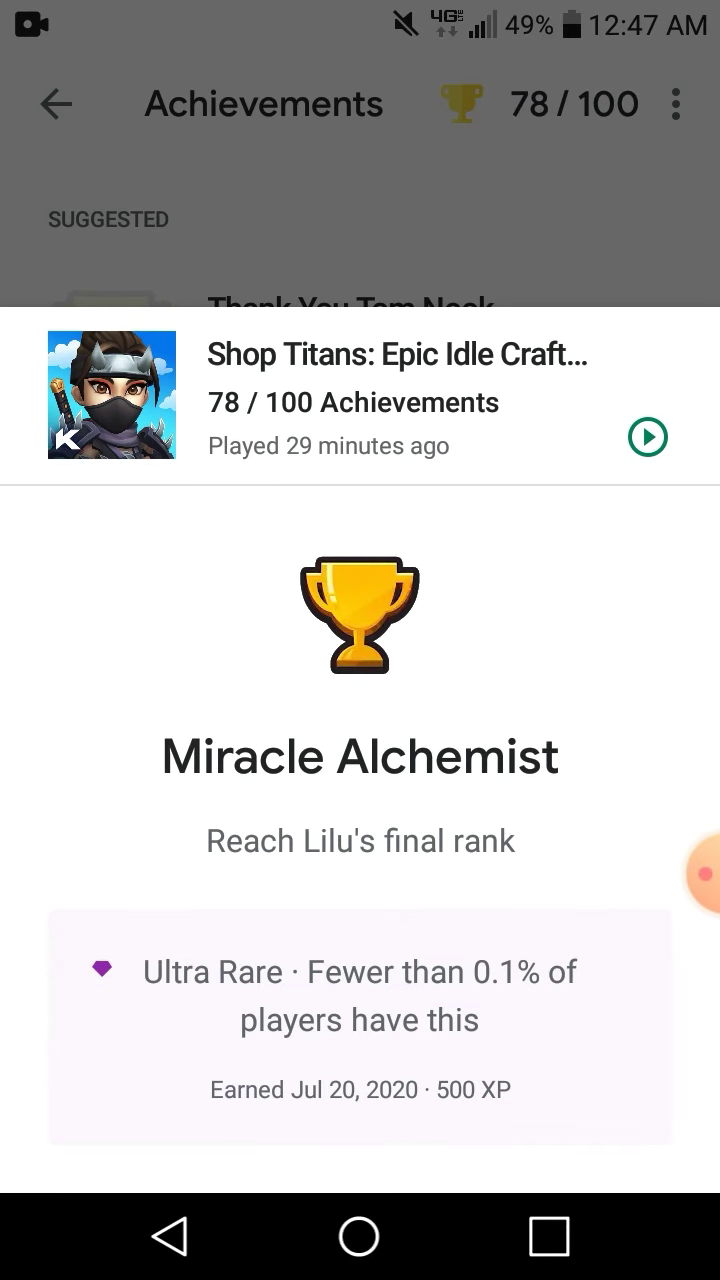
- Browse the Shop Titans achievements Miracle Alchemist, Hatred Rekindled and Economy of Scarce
{"action": "left_click", "coordinate": [360, 150]}
{"action": "left_click", "coordinate": [330, 745]}
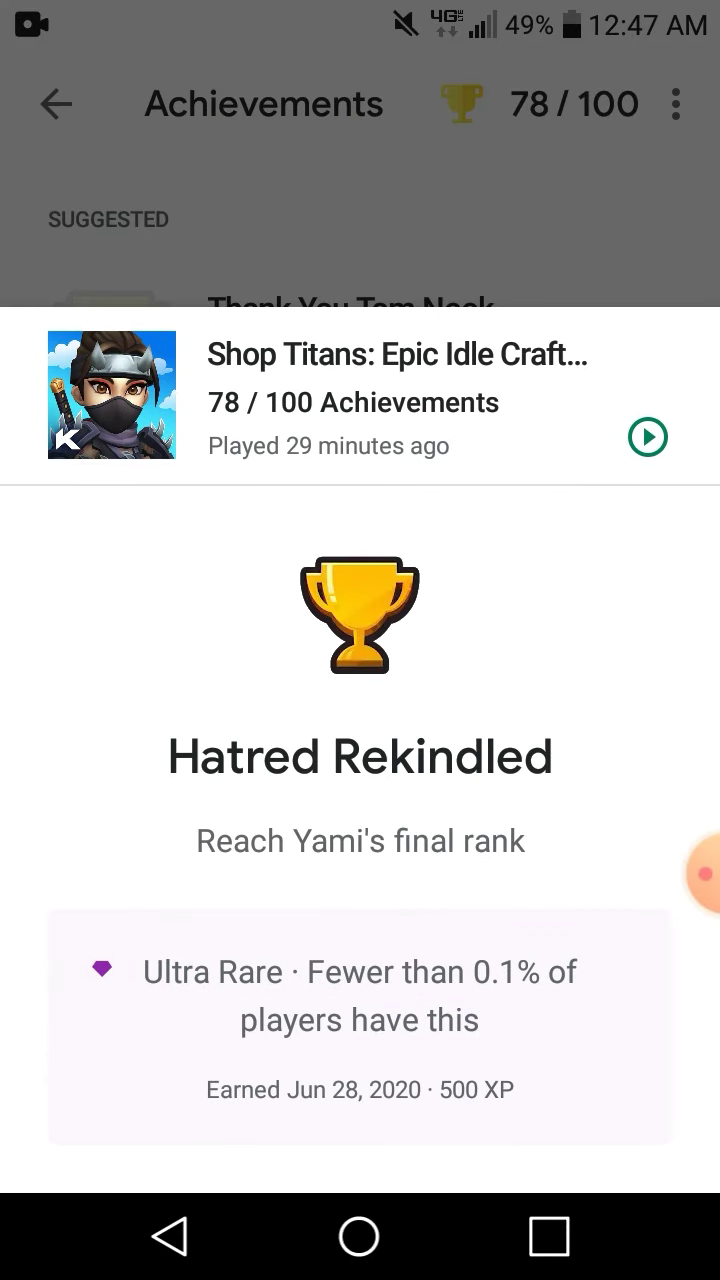
{"action": "left_click", "coordinate": [360, 150]}
{"action": "left_click", "coordinate": [340, 910]}
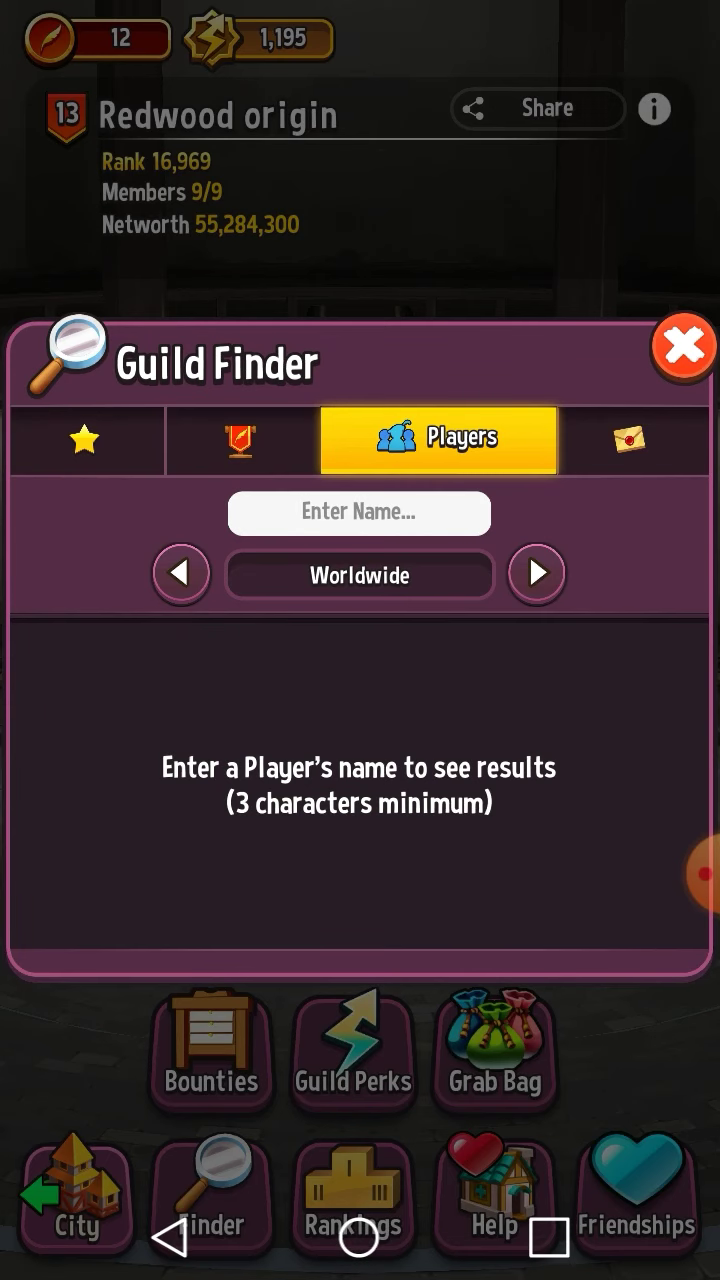
- Search Guild Finder players for 'Play2win' with the region filter set to Worldwide
{"action": "left_click", "coordinate": [359, 512]}
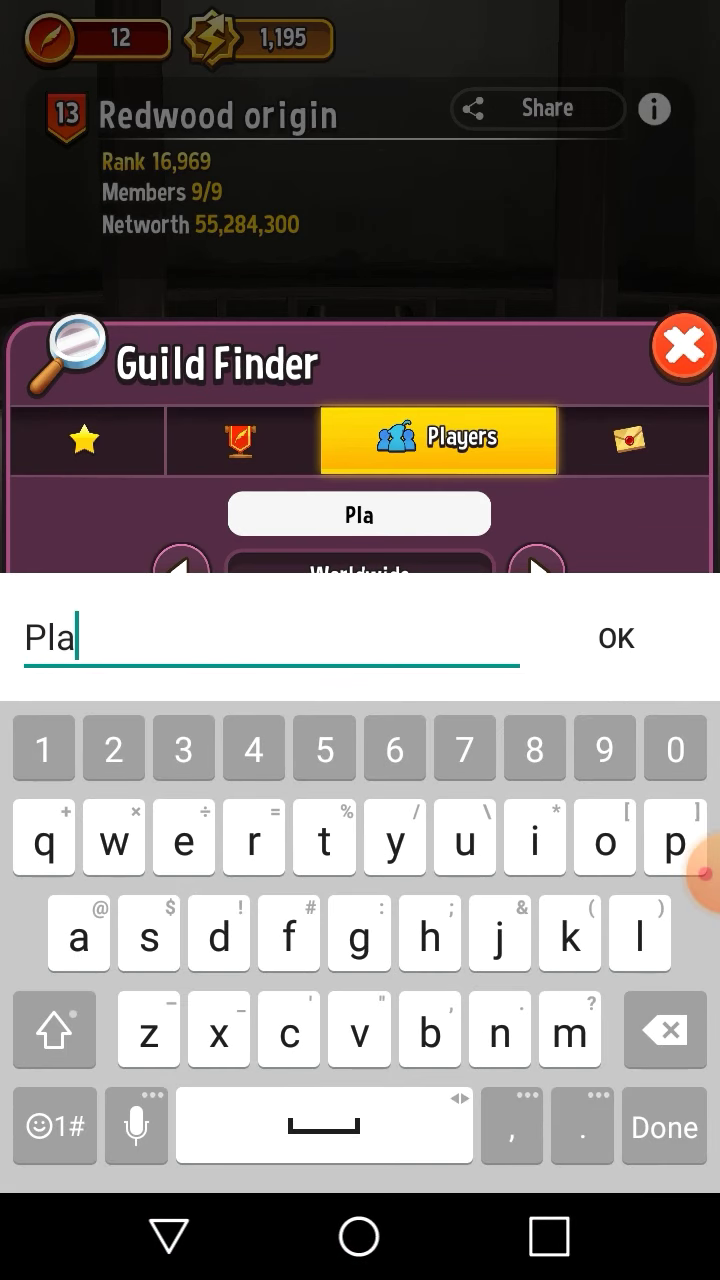
{"action": "type", "text": "y2win"}
{"action": "left_click", "coordinate": [615, 638]}
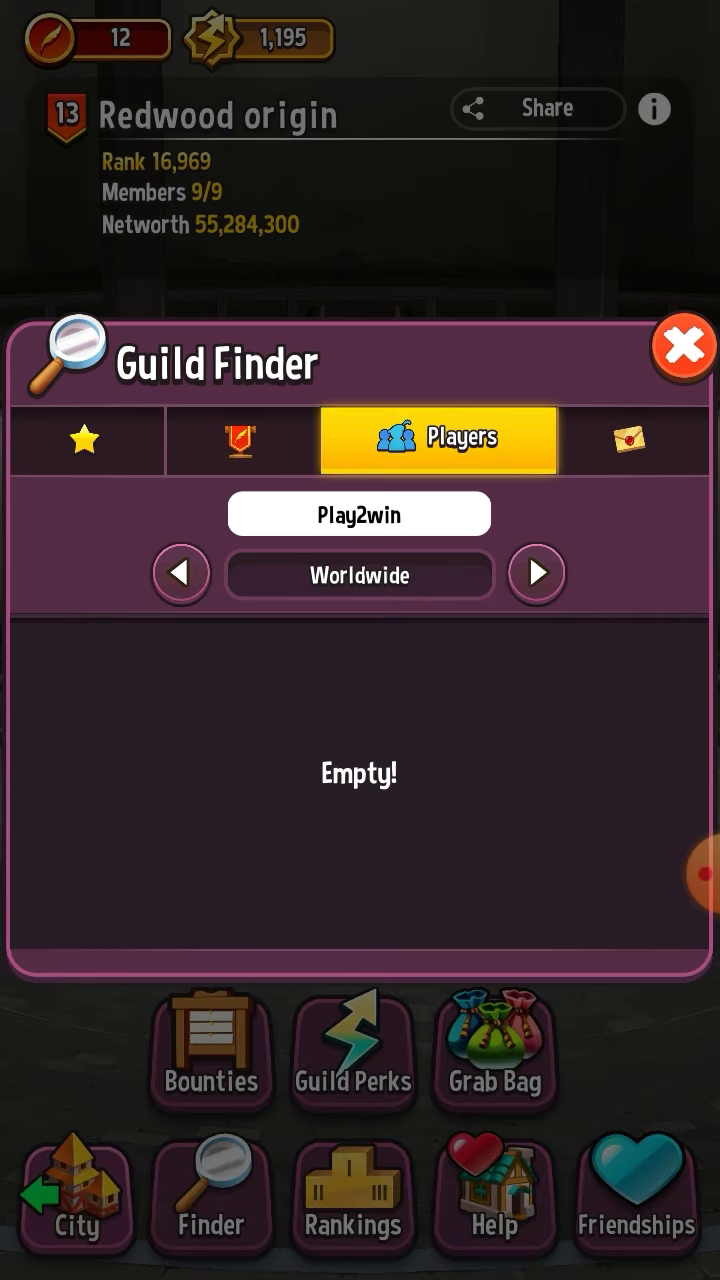
{"action": "left_click", "coordinate": [359, 514]}
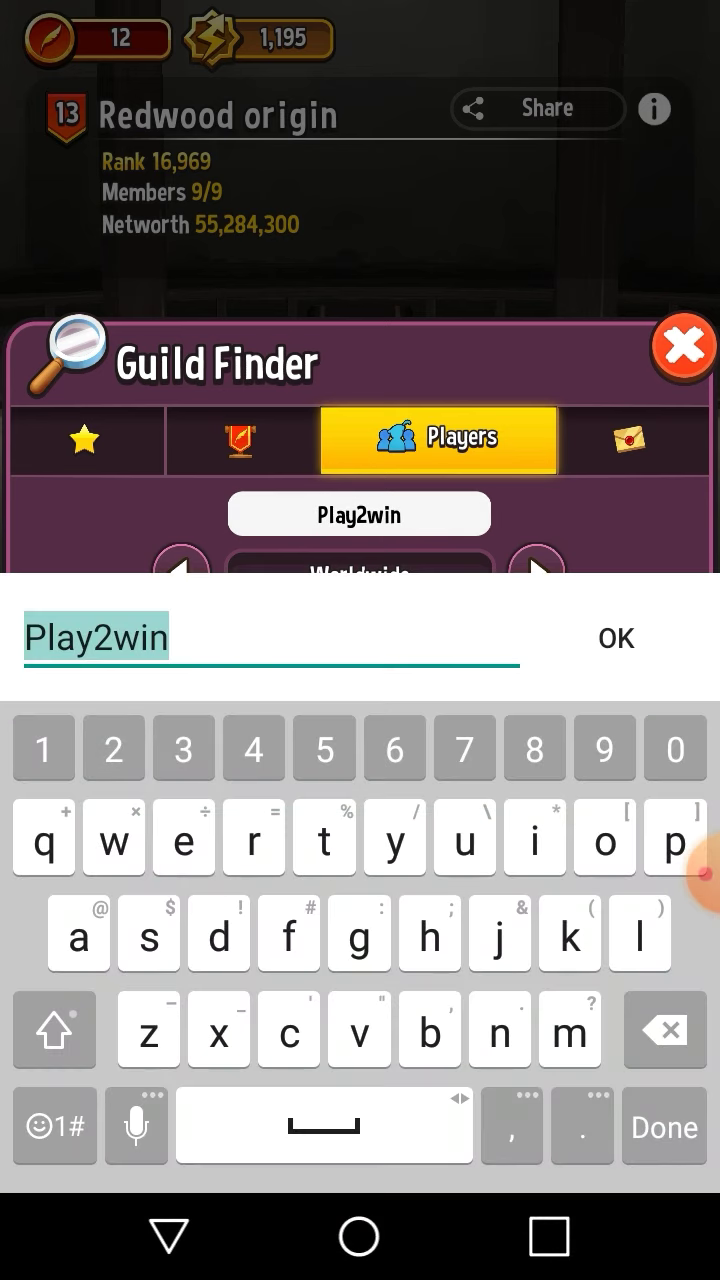
{"action": "left_click", "coordinate": [615, 638]}
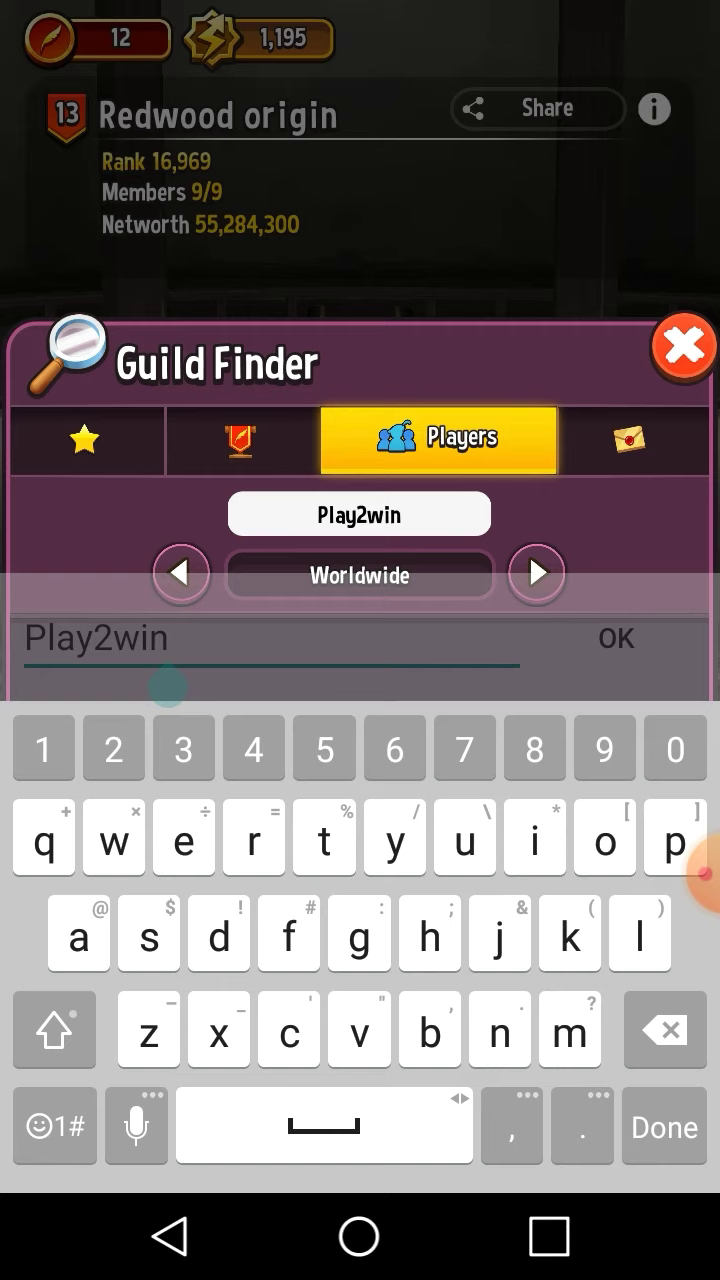
{"action": "left_click", "coordinate": [180, 573]}
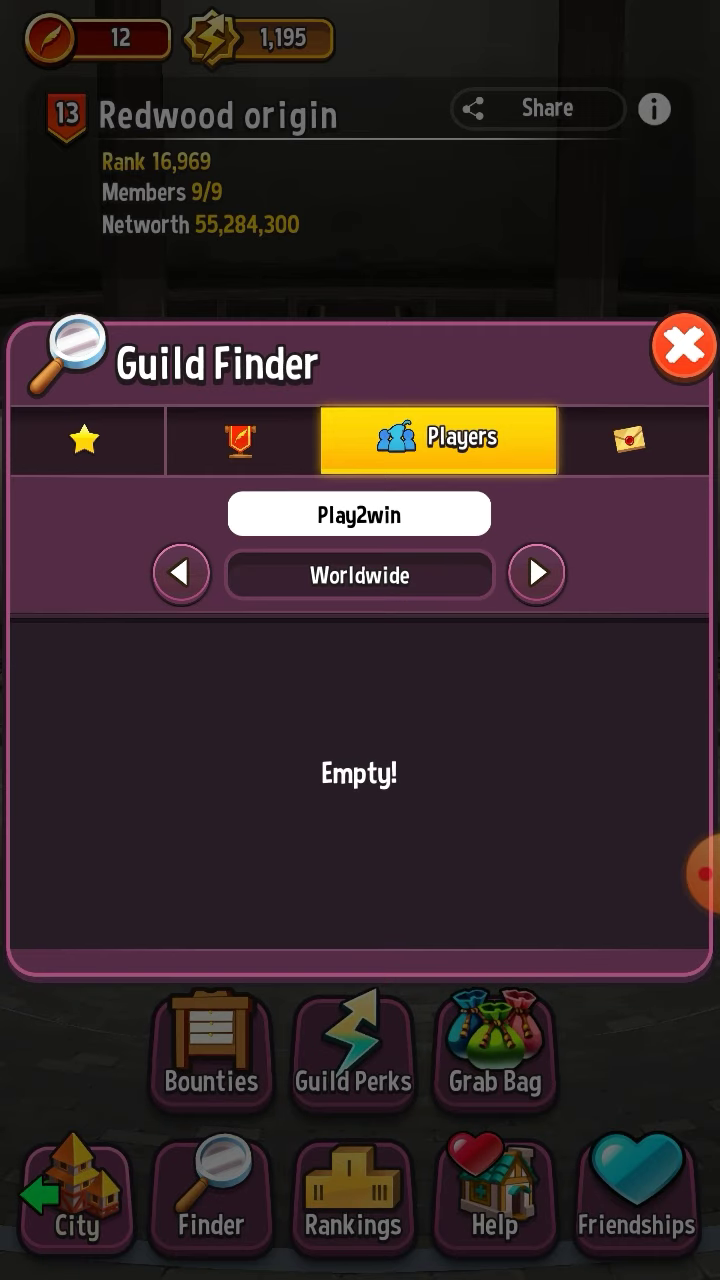
{"action": "left_click", "coordinate": [537, 573]}
- Retry the player search with 'pla' and 'play2', then switch to the guilds list
{"action": "left_click", "coordinate": [359, 514]}
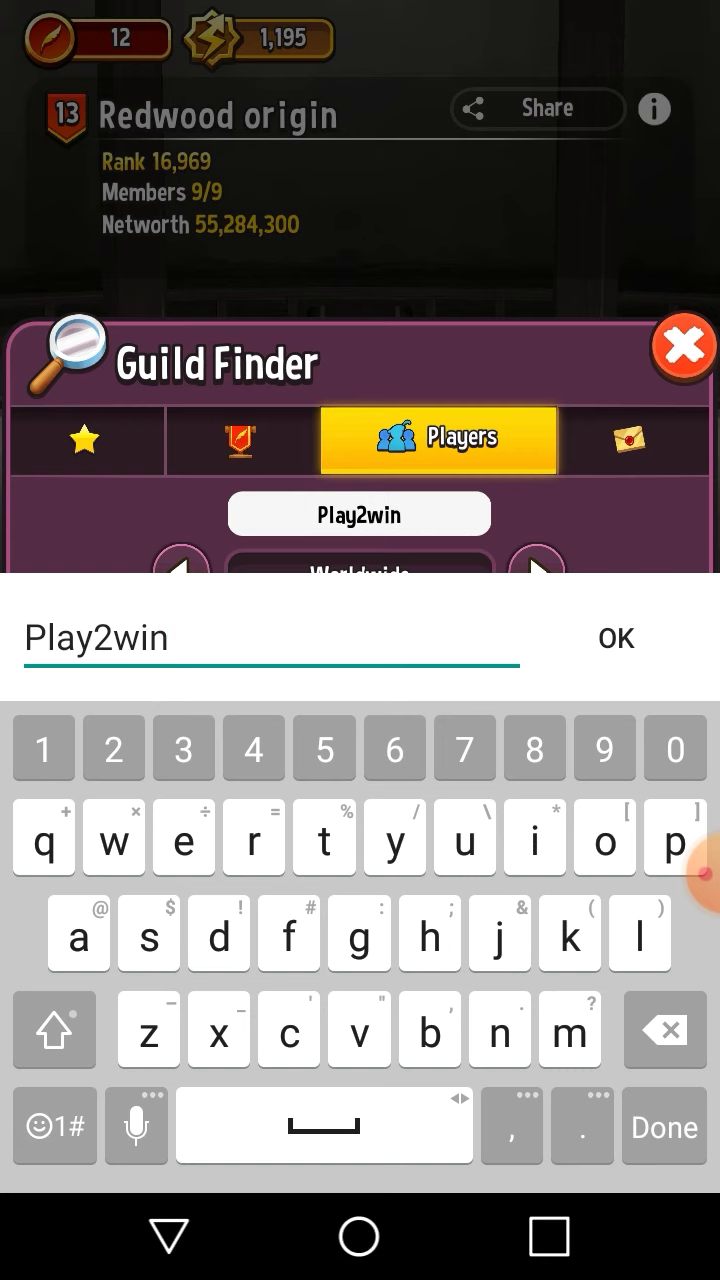
{"action": "left_click", "coordinate": [665, 1030]}
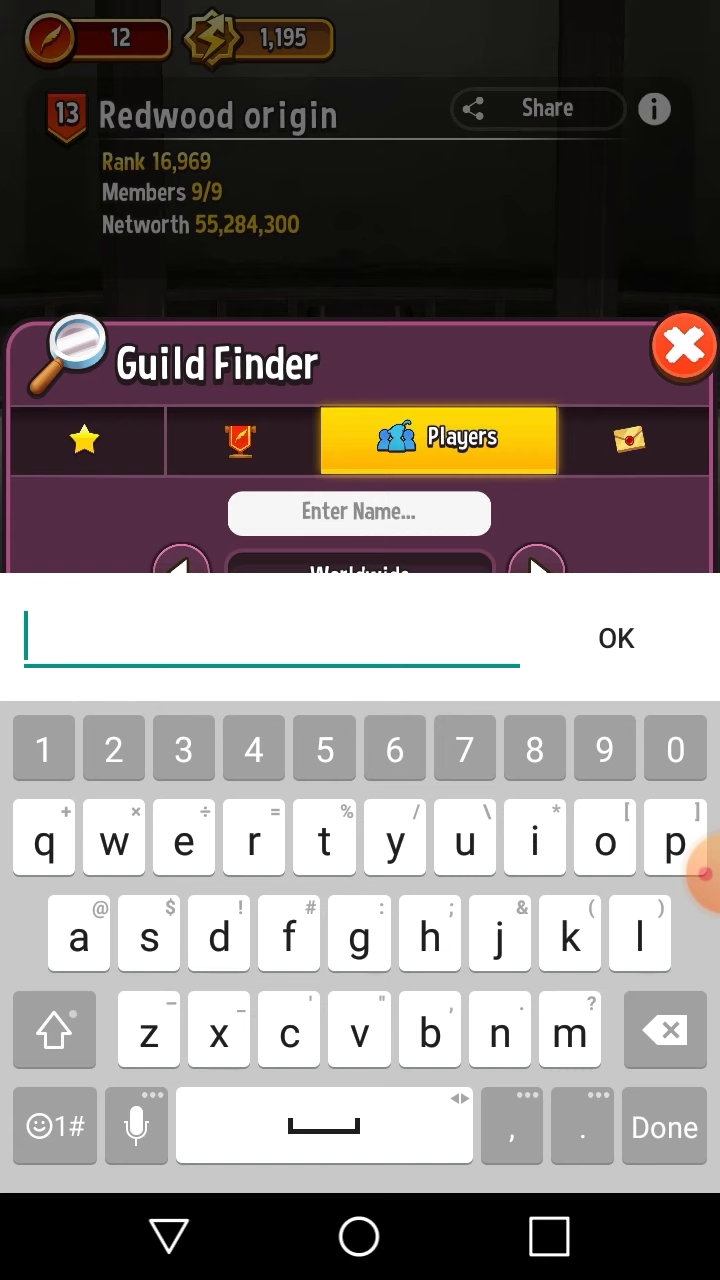
{"action": "left_click", "coordinate": [674, 843]}
{"action": "type", "text": "pla"}
{"action": "left_click", "coordinate": [664, 1127]}
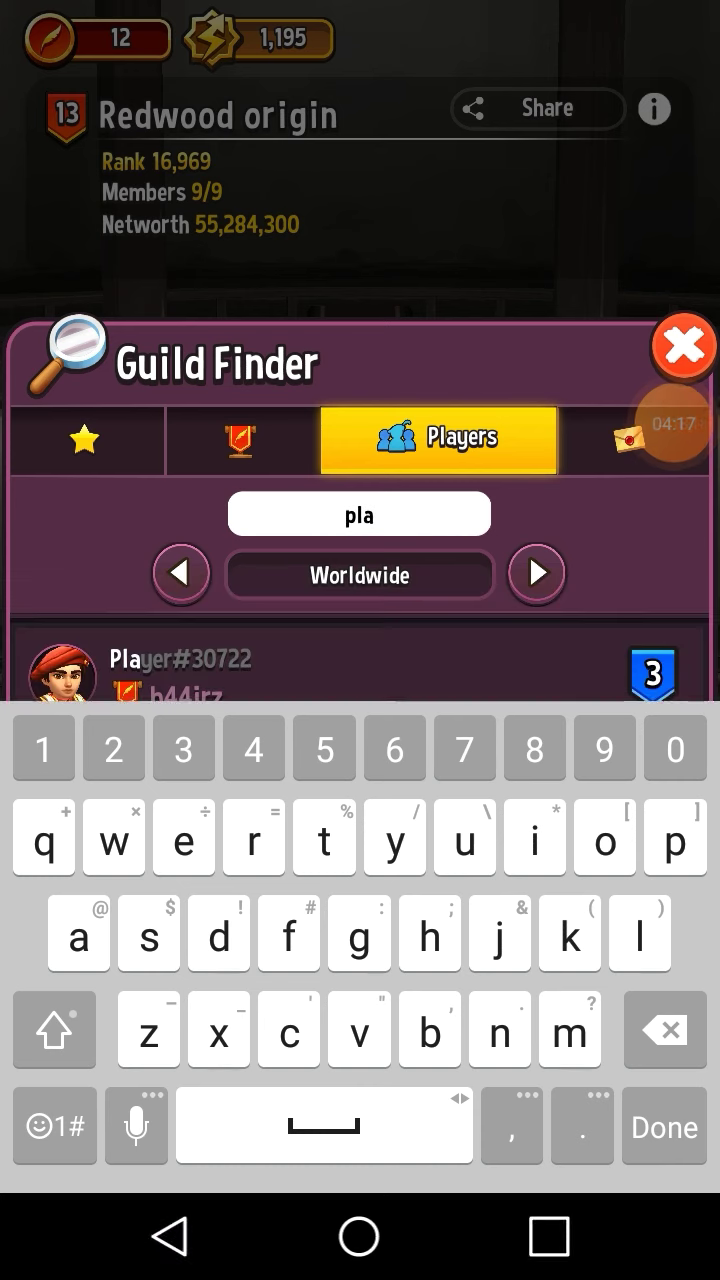
{"action": "scroll", "coordinate": [360, 790], "scroll_direction": "down", "scroll_amount": 2}
{"action": "scroll", "coordinate": [360, 790], "scroll_direction": "down", "scroll_amount": 3}
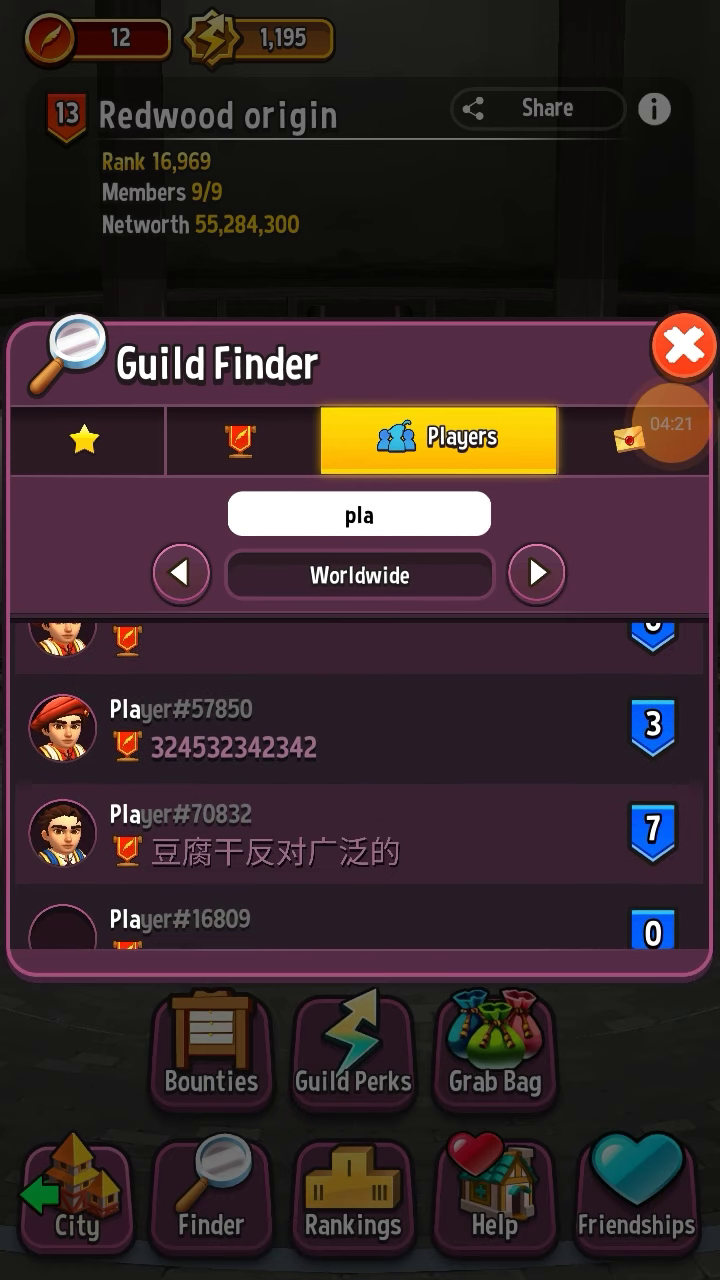
{"action": "scroll", "coordinate": [360, 790], "scroll_direction": "up", "scroll_amount": 3}
{"action": "left_click", "coordinate": [359, 514]}
{"action": "left_click", "coordinate": [395, 843]}
{"action": "left_click", "coordinate": [665, 1030]}
{"action": "type", "text": "y"}
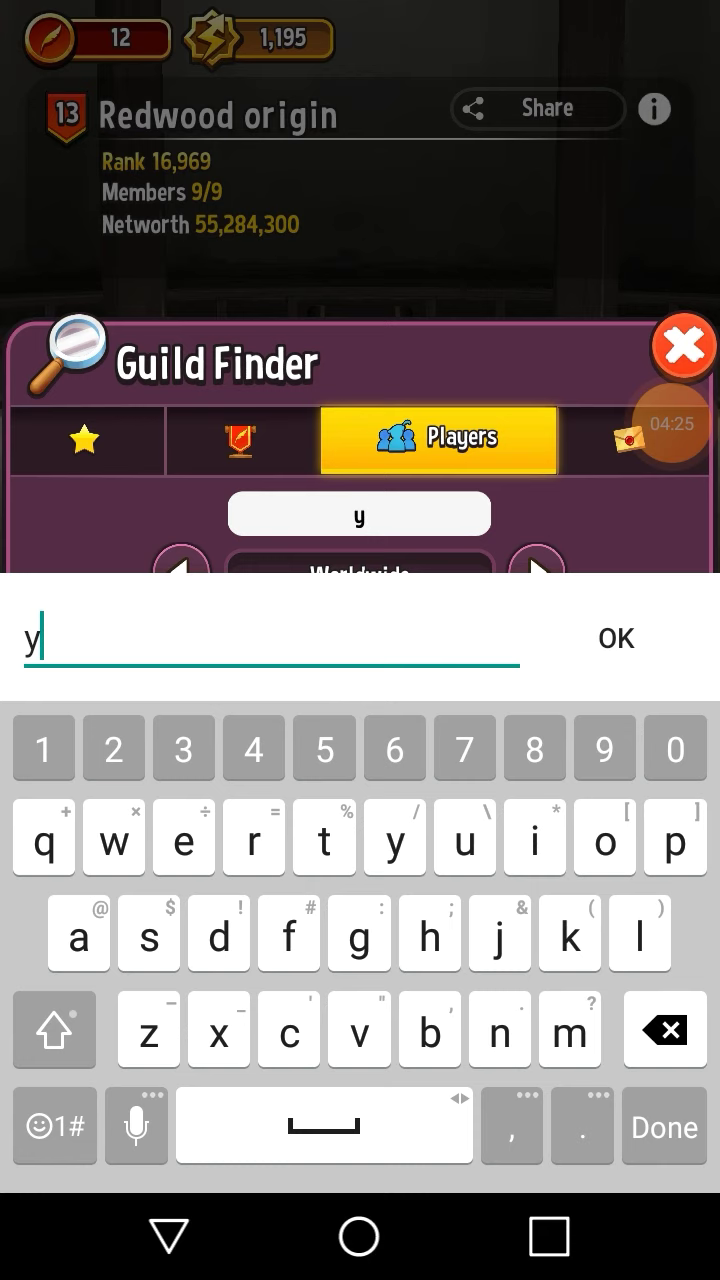
{"action": "type", "text": "play2"}
{"action": "left_click", "coordinate": [664, 1127]}
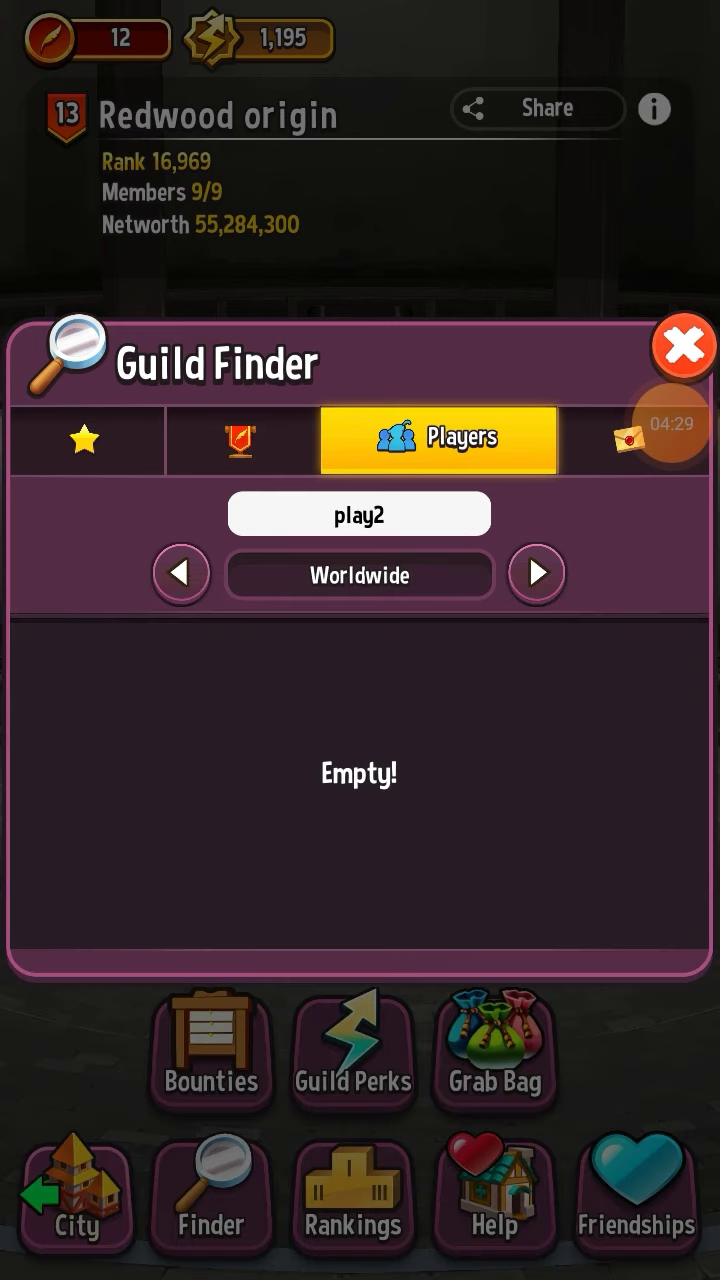
{"action": "left_click", "coordinate": [240, 438]}
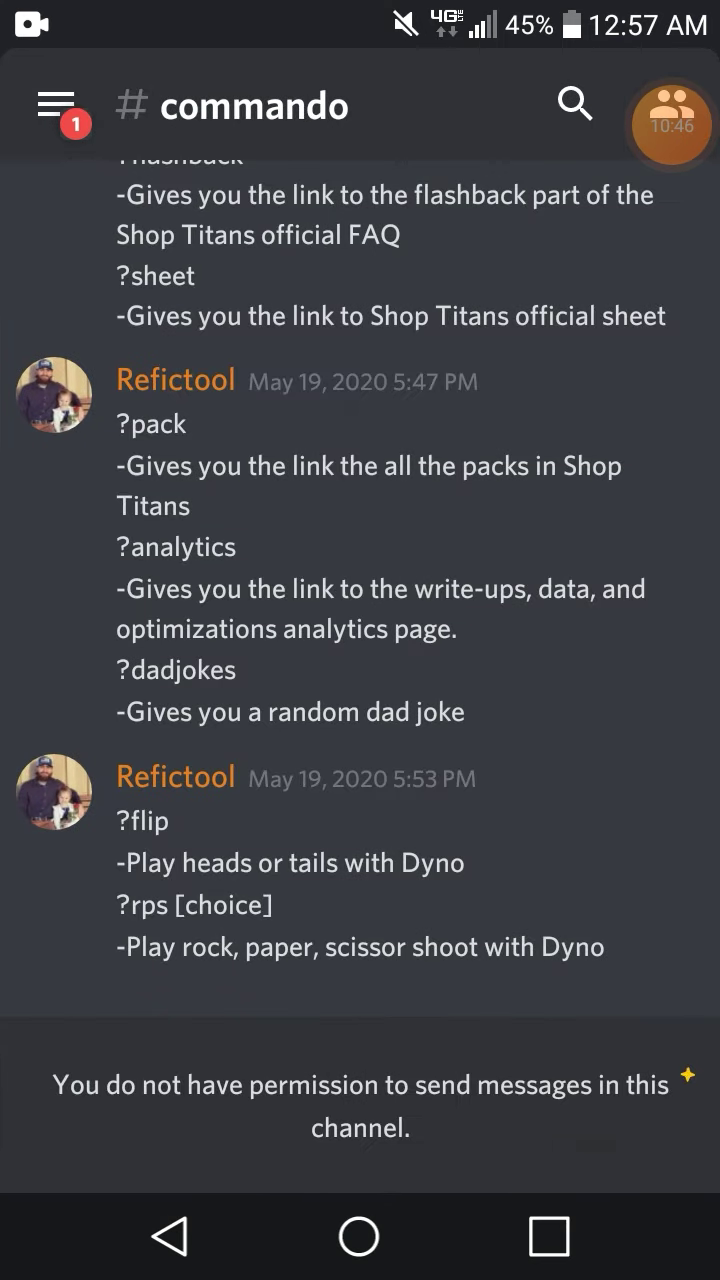
- Open the guild-hall channel and begin an @ mention in the message field
{"action": "left_click", "coordinate": [56, 105]}
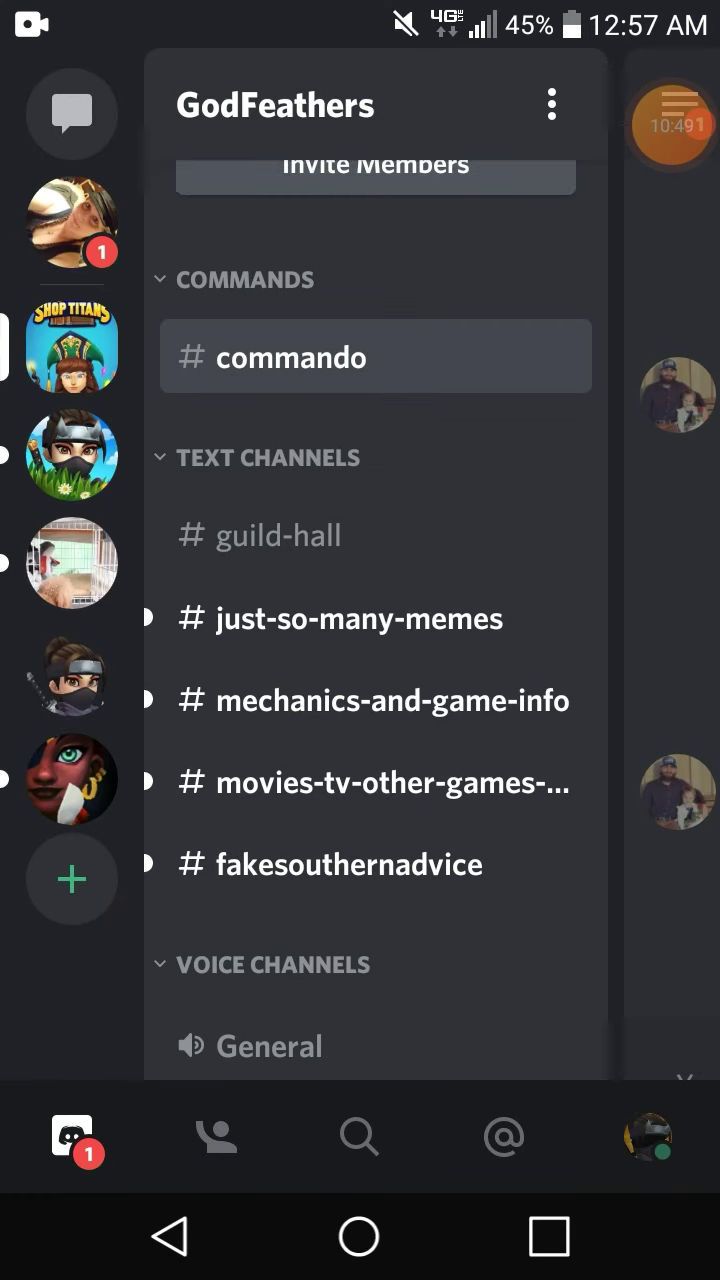
{"action": "left_click", "coordinate": [278, 535]}
{"action": "left_click", "coordinate": [420, 1100]}
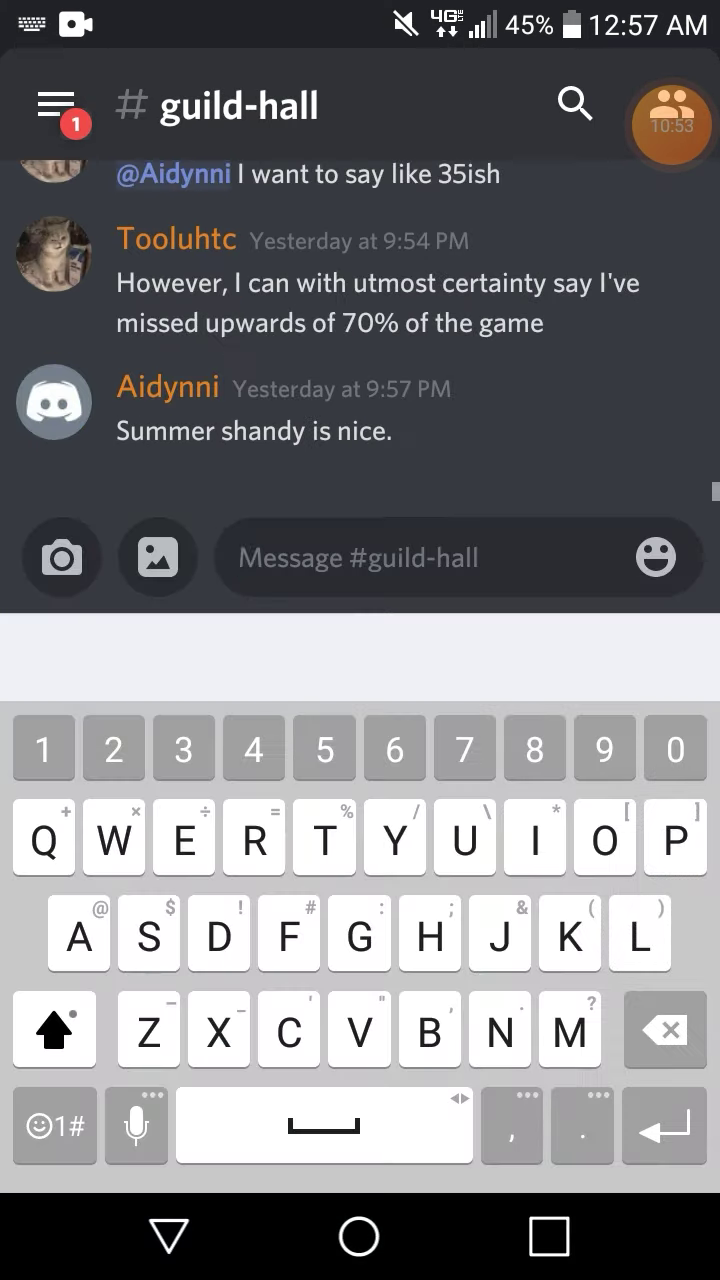
{"action": "left_click", "coordinate": [55, 1125]}
{"action": "left_click", "coordinate": [40, 929]}
{"action": "type", "text": "he"}
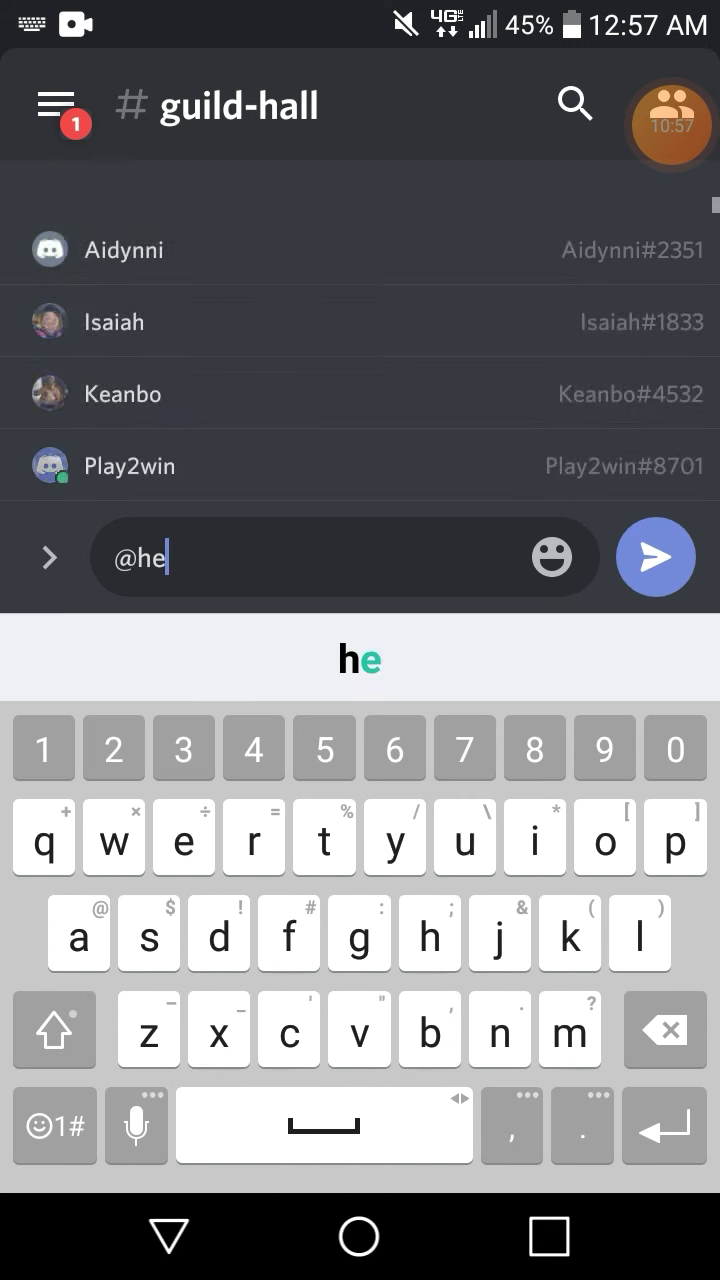
{"action": "key", "text": "BackSpace"}
{"action": "key", "text": "BackSpace"}
{"action": "type", "text": "everyone"}
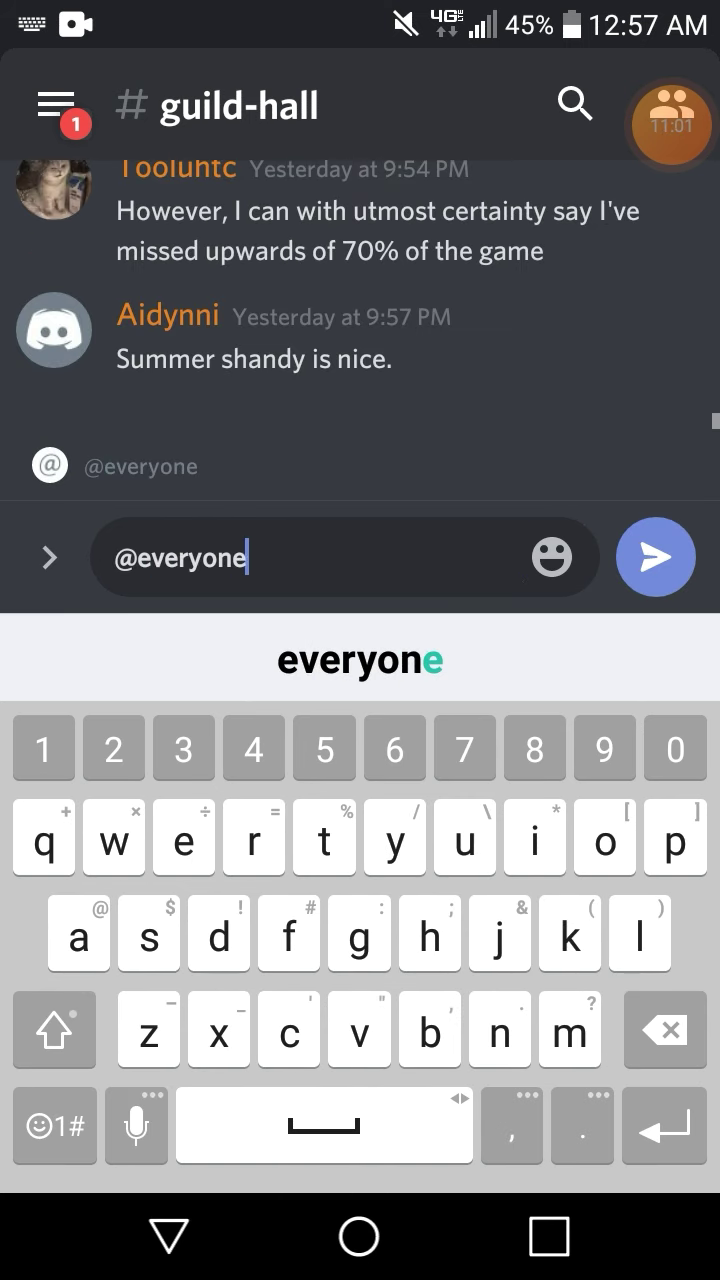
{"action": "type", "text": " sorry yall, having"}
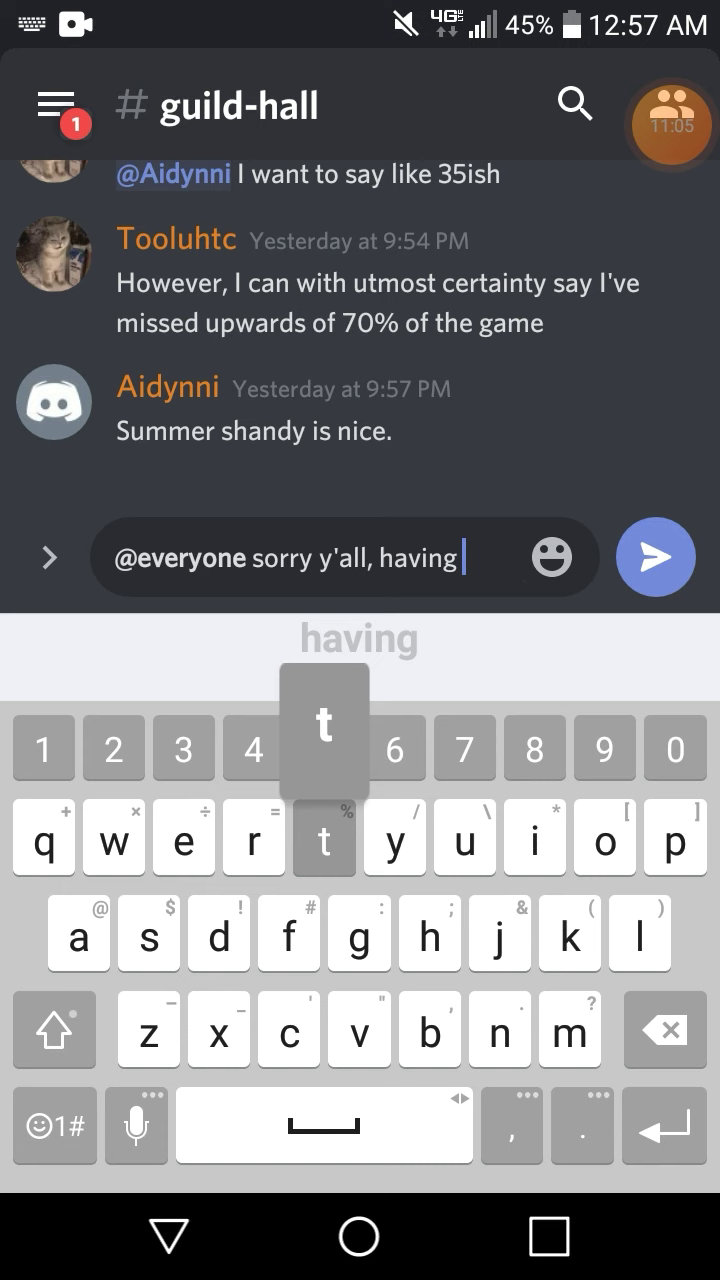
{"action": "type", "text": " trouble with account te"}
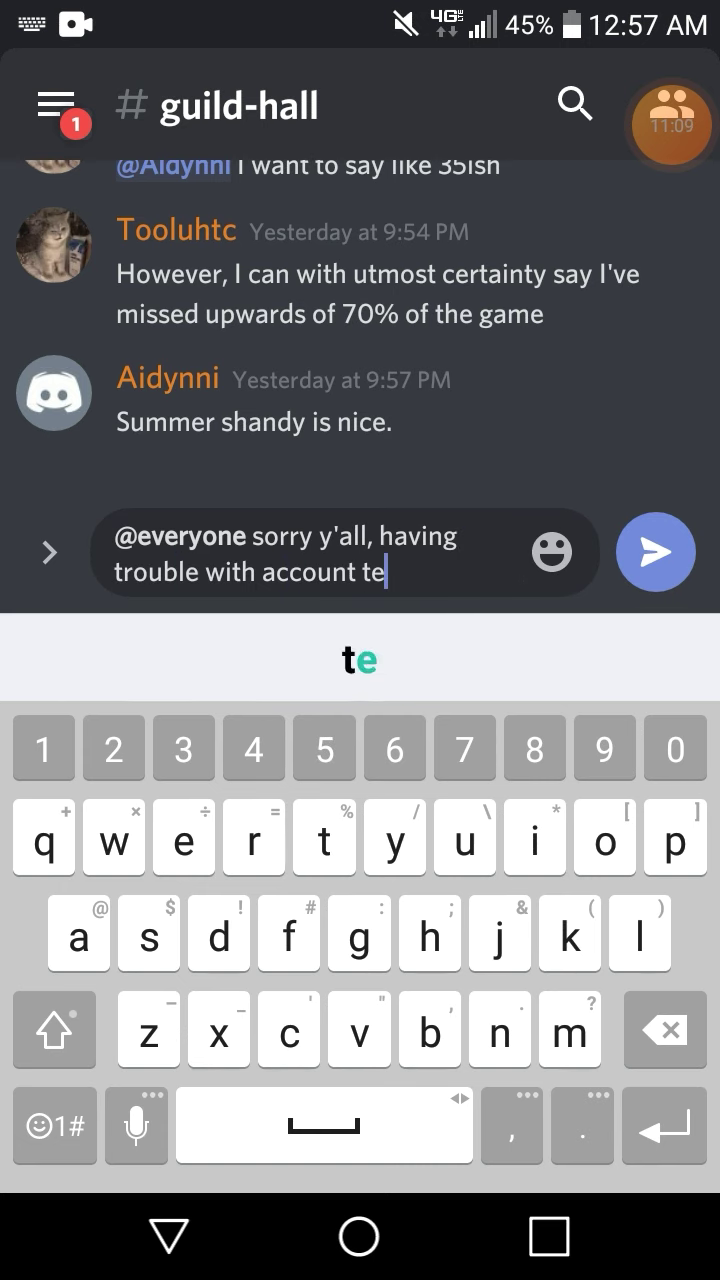
{"action": "type", "text": "coveruy, can someon"}
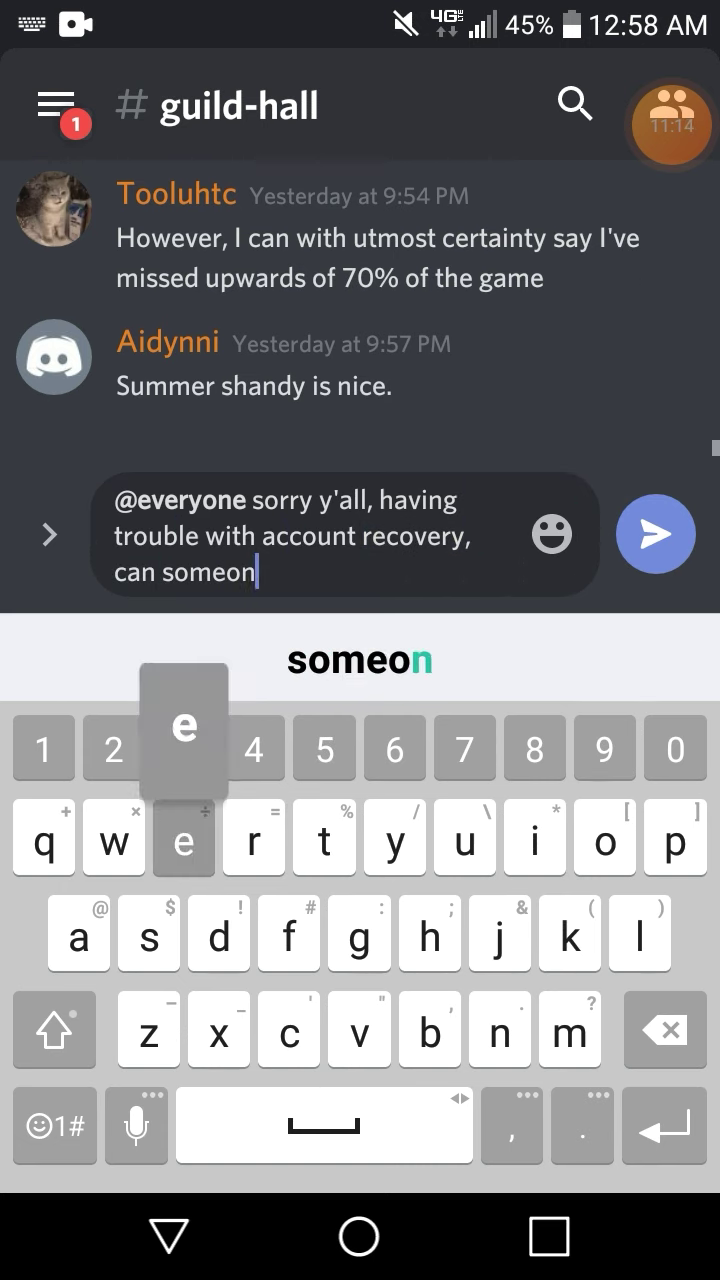
{"action": "type", "text": "e do me a fav"}
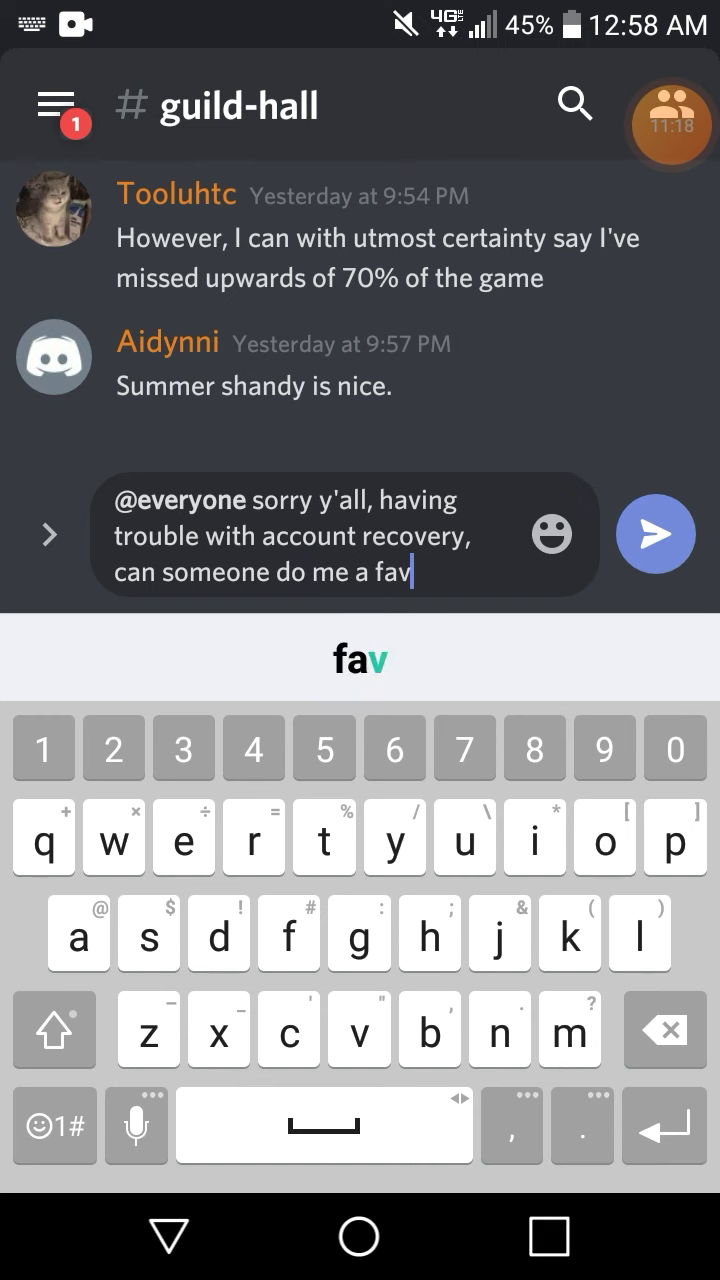
{"action": "type", "text": "ore and make sure my pl"}
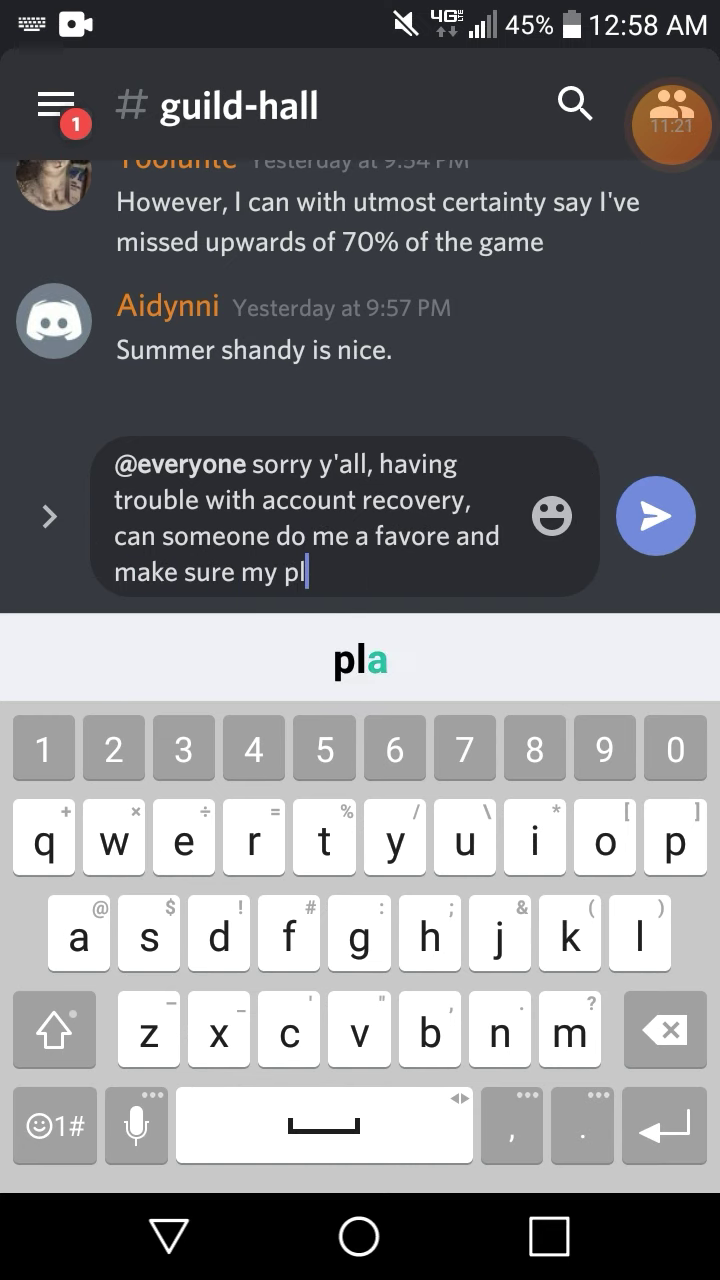
{"action": "type", "text": "ayer exists?"}
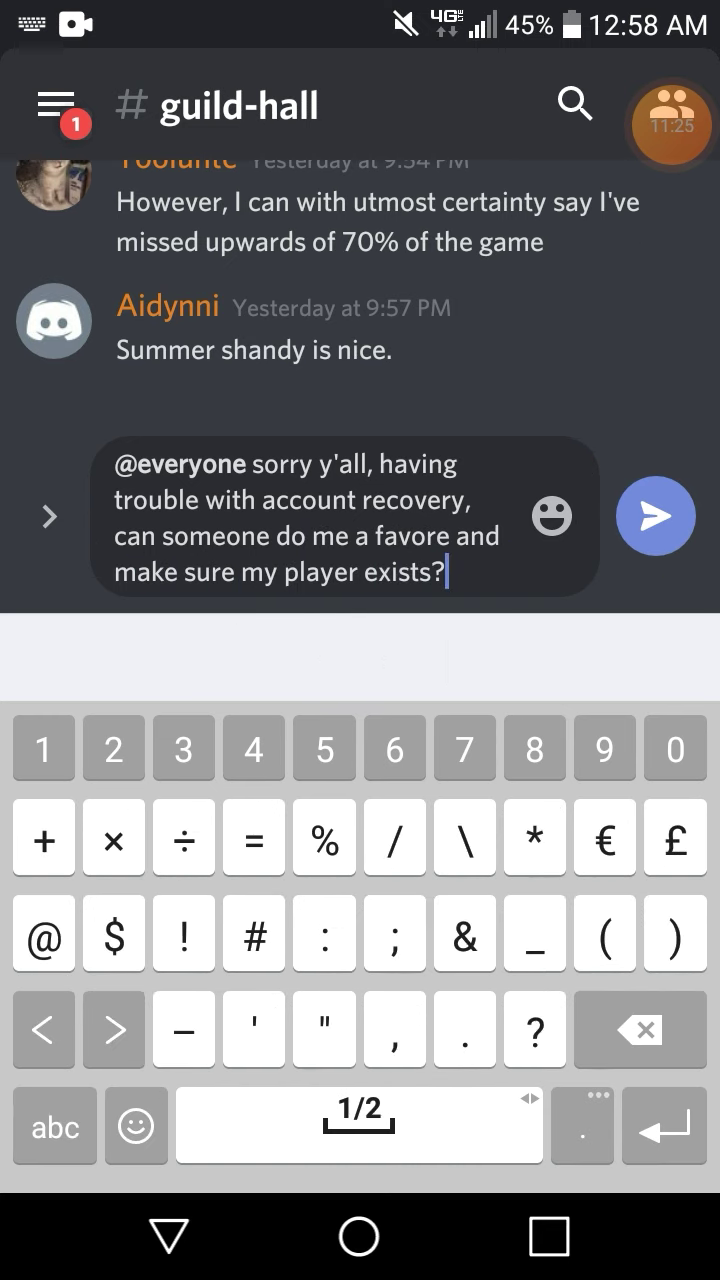
{"action": "type", "text": " Am I in guild"}
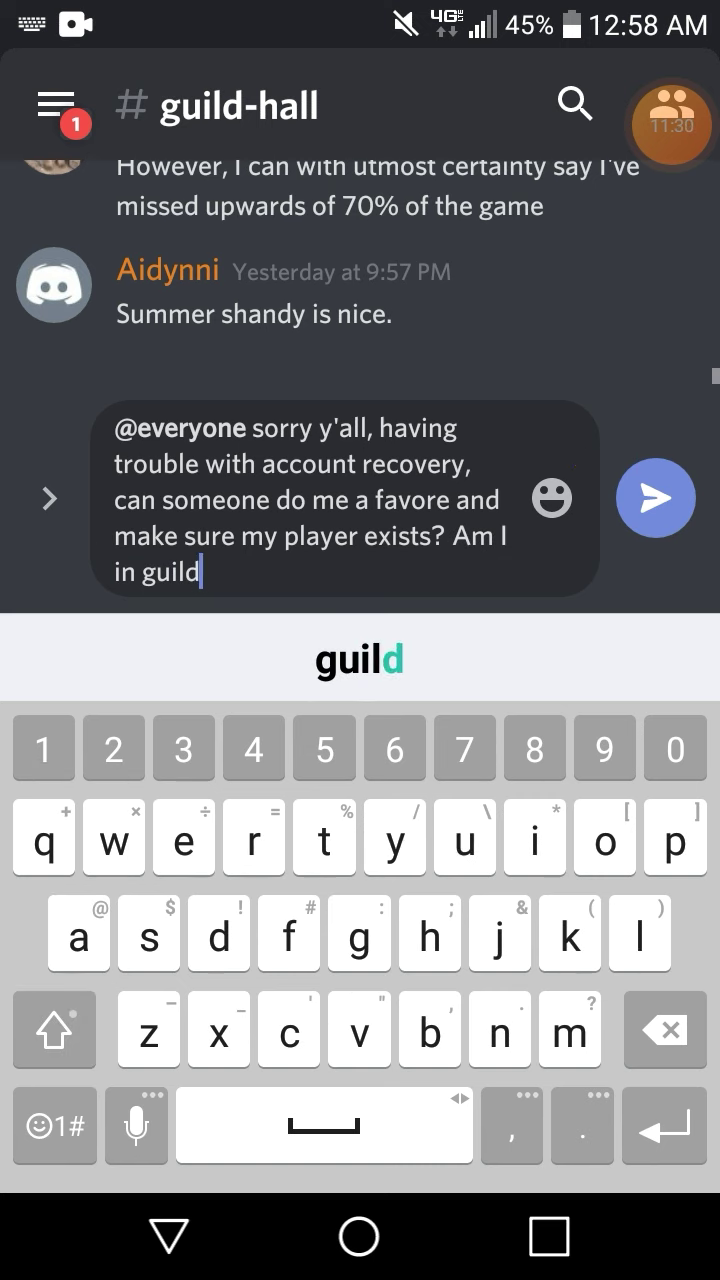
{"action": "type", "text": "roster?"}
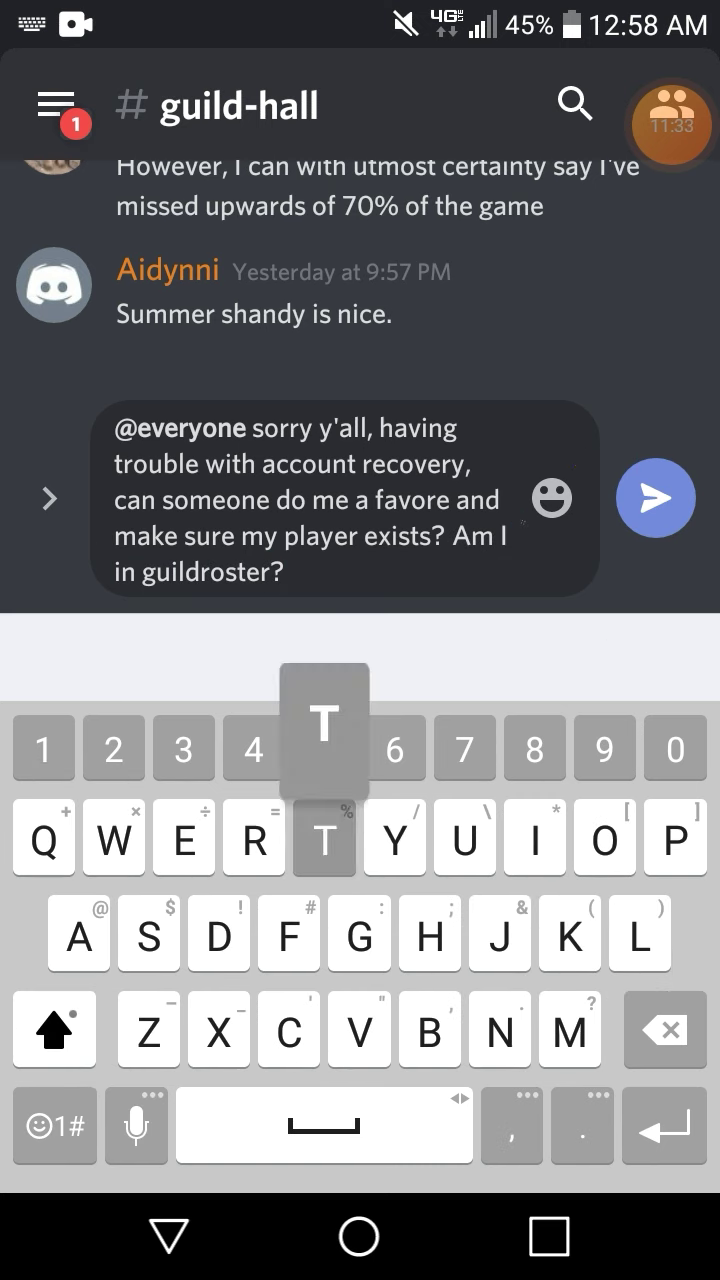
{"action": "type", "text": " Take ss?"}
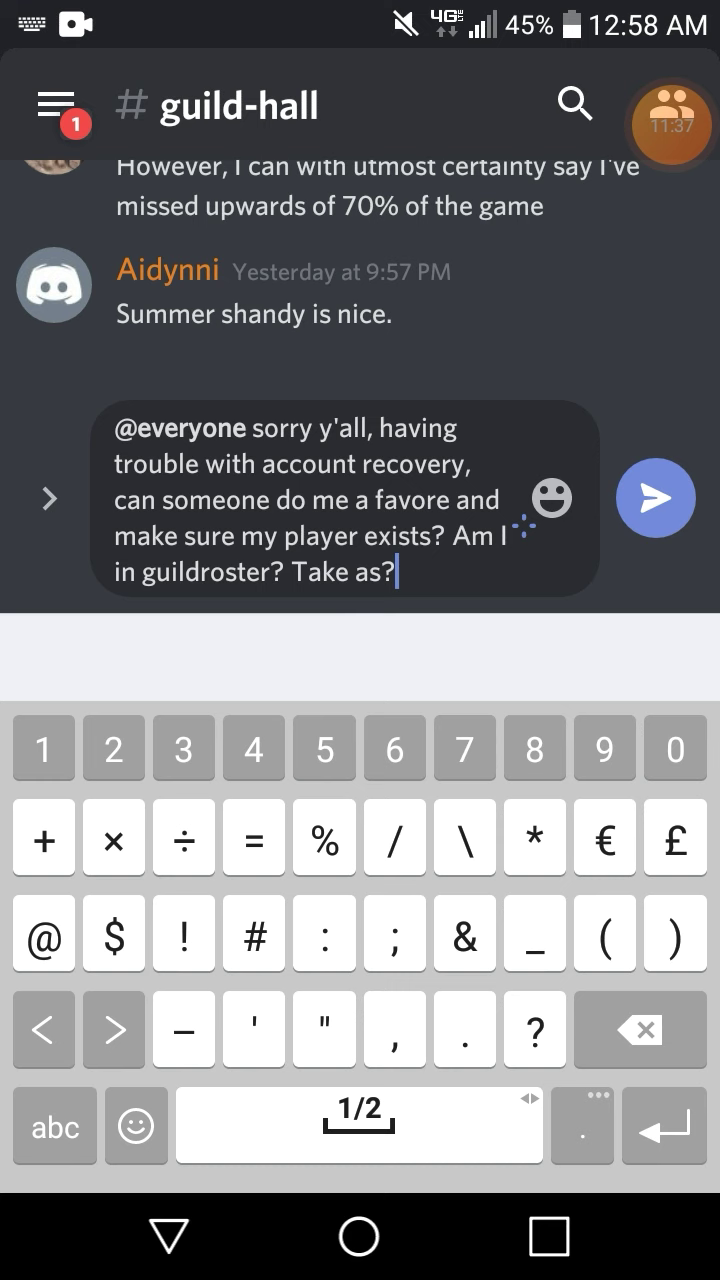
{"action": "left_click", "coordinate": [641, 1029]}
{"action": "left_click", "coordinate": [535, 1029]}
{"action": "left_click", "coordinate": [655, 497]}
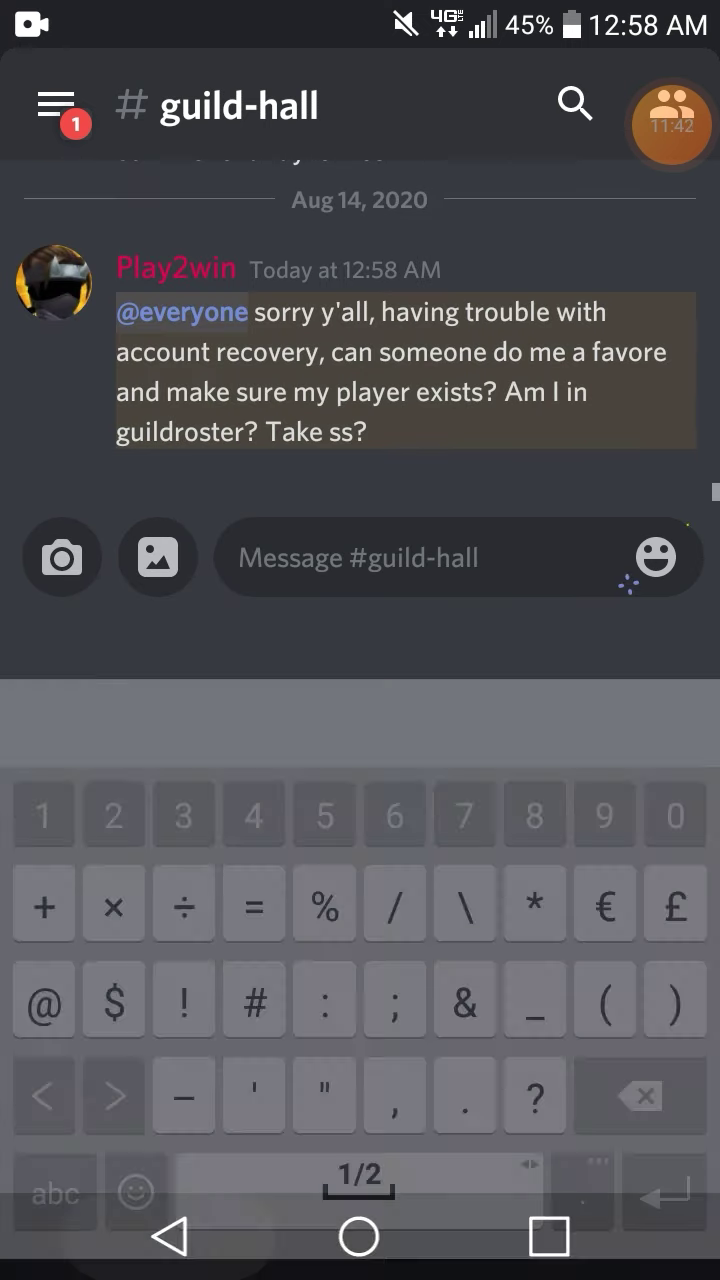
- Send a short 'Ty' thank-you reply in the guild-hall channel
{"action": "left_click", "coordinate": [56, 104]}
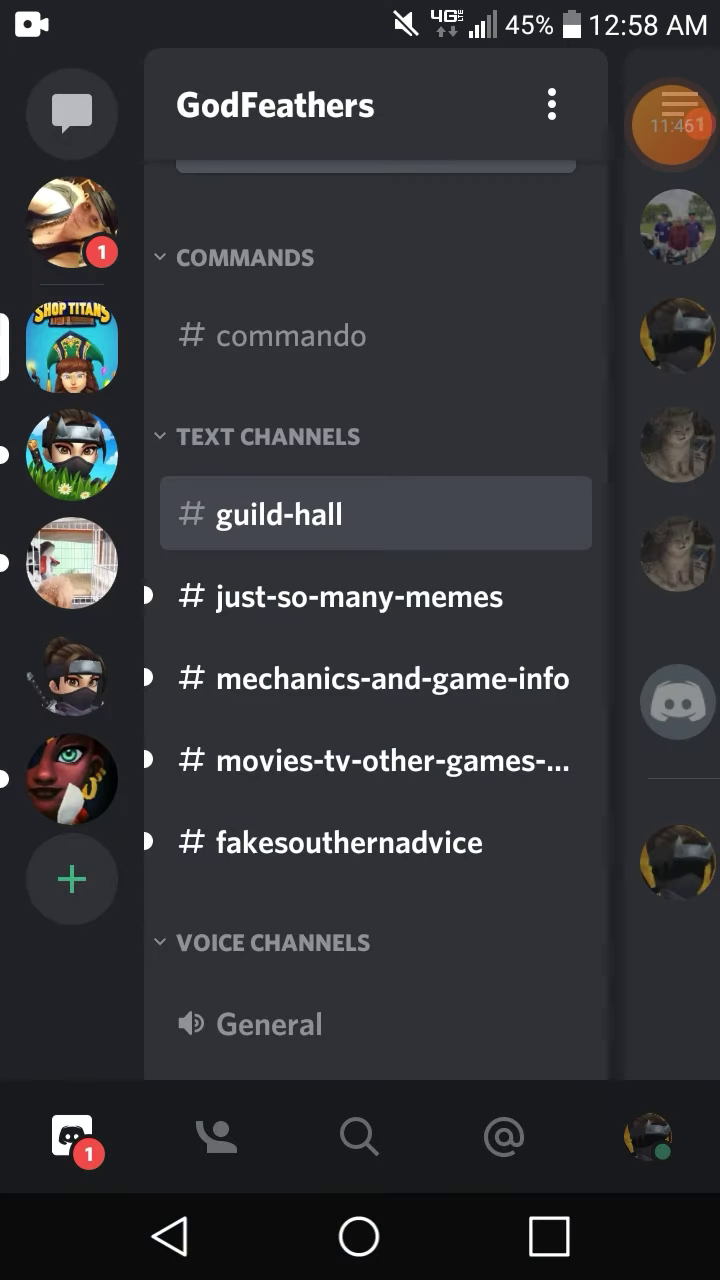
{"action": "left_click", "coordinate": [376, 513]}
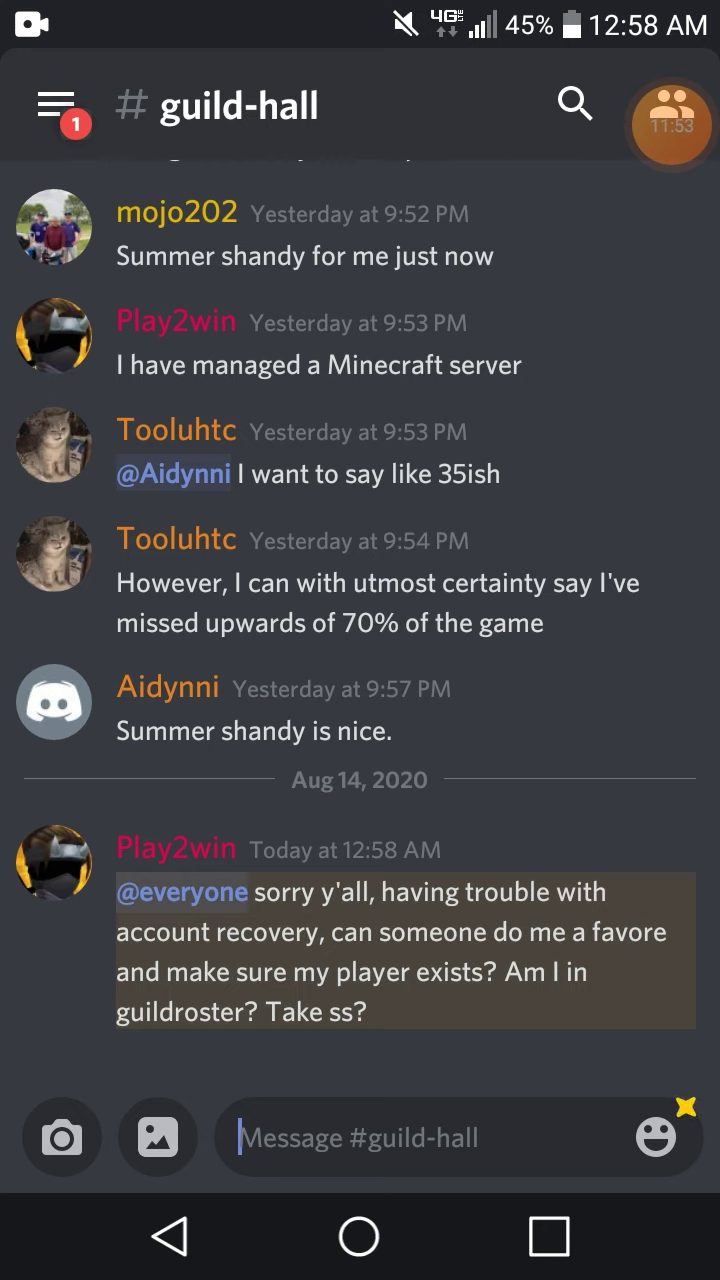
{"action": "left_click", "coordinate": [400, 1137]}
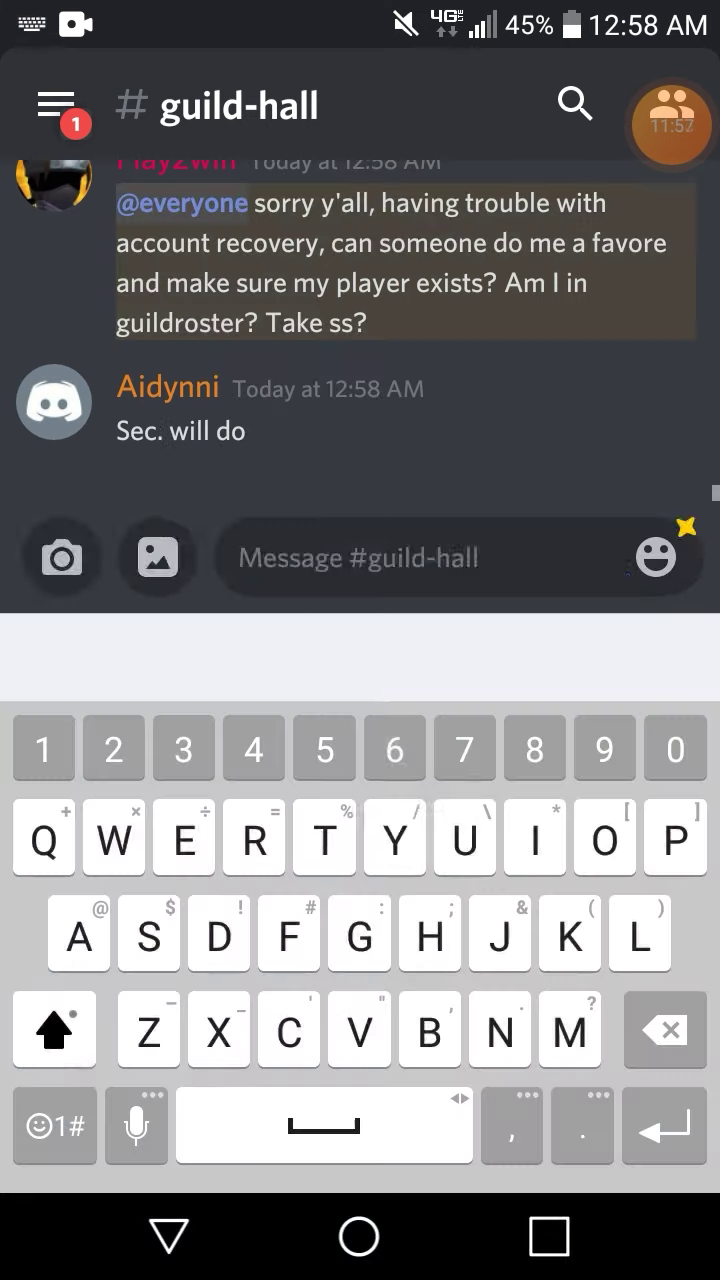
{"action": "type", "text": "Ty"}
{"action": "left_click", "coordinate": [655, 557]}
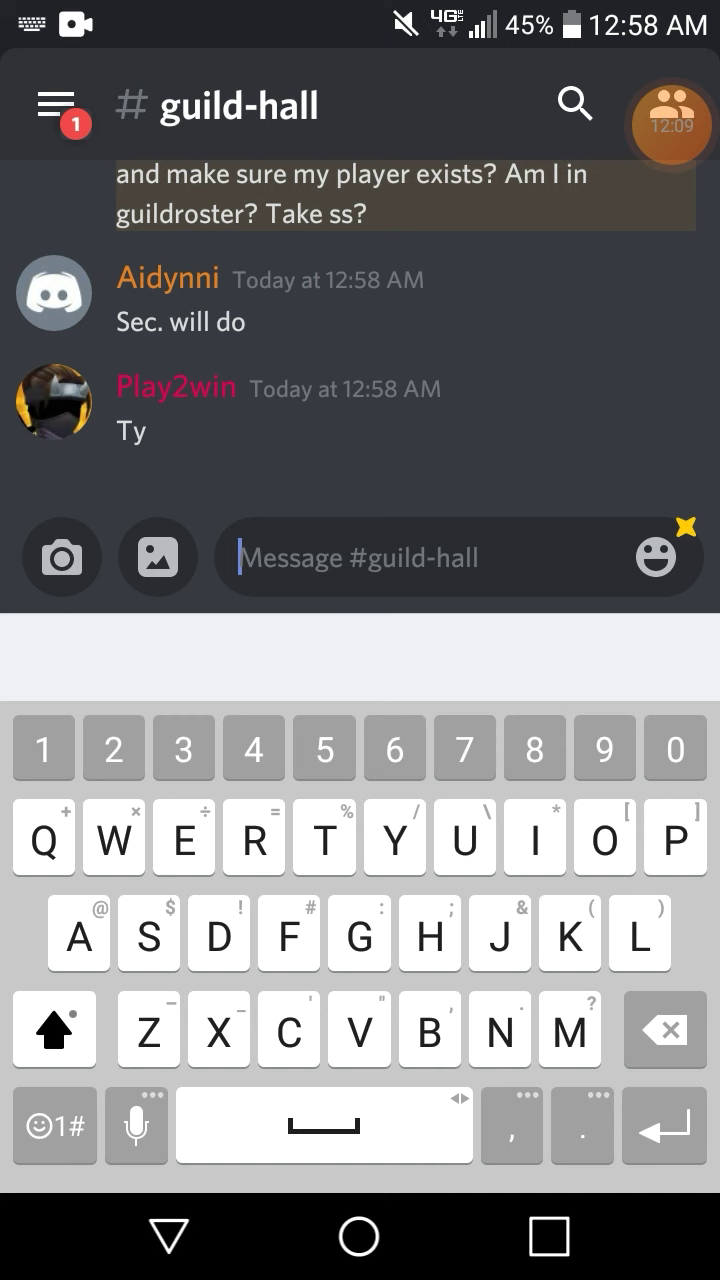
{"action": "left_click", "coordinate": [169, 1236]}
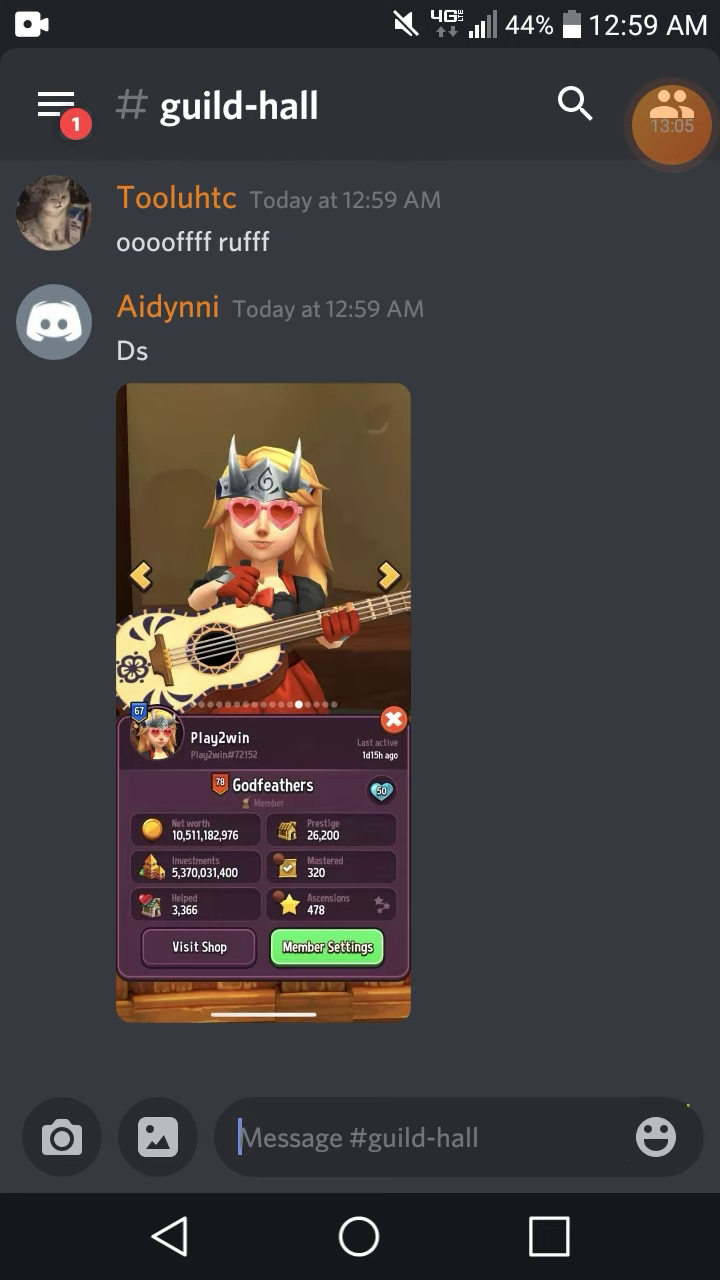
- Post in guild-hall that the character is alive, followed by a 'Then etc...' message
{"action": "left_click", "coordinate": [420, 1137]}
{"action": "type", "text": "Ok so i"}
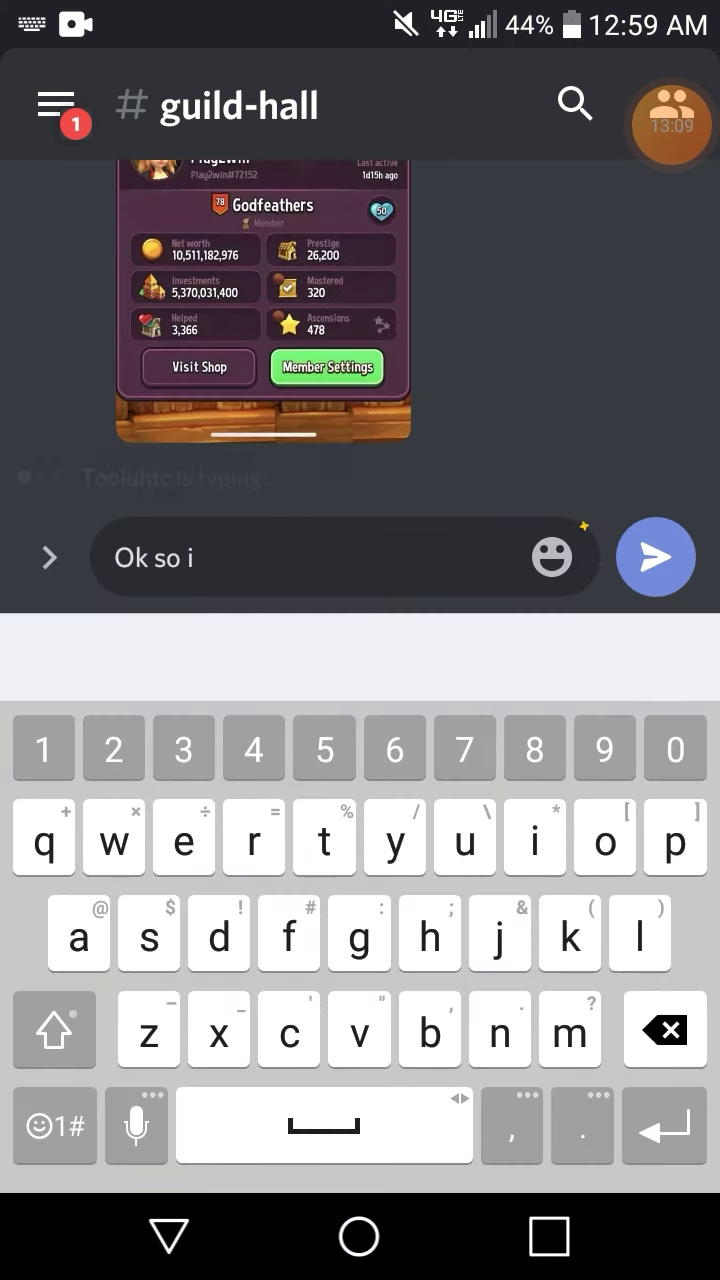
{"action": "key", "text": "BackSpace"}
{"action": "type", "text": "my toon is alive"}
{"action": "left_click", "coordinate": [655, 557]}
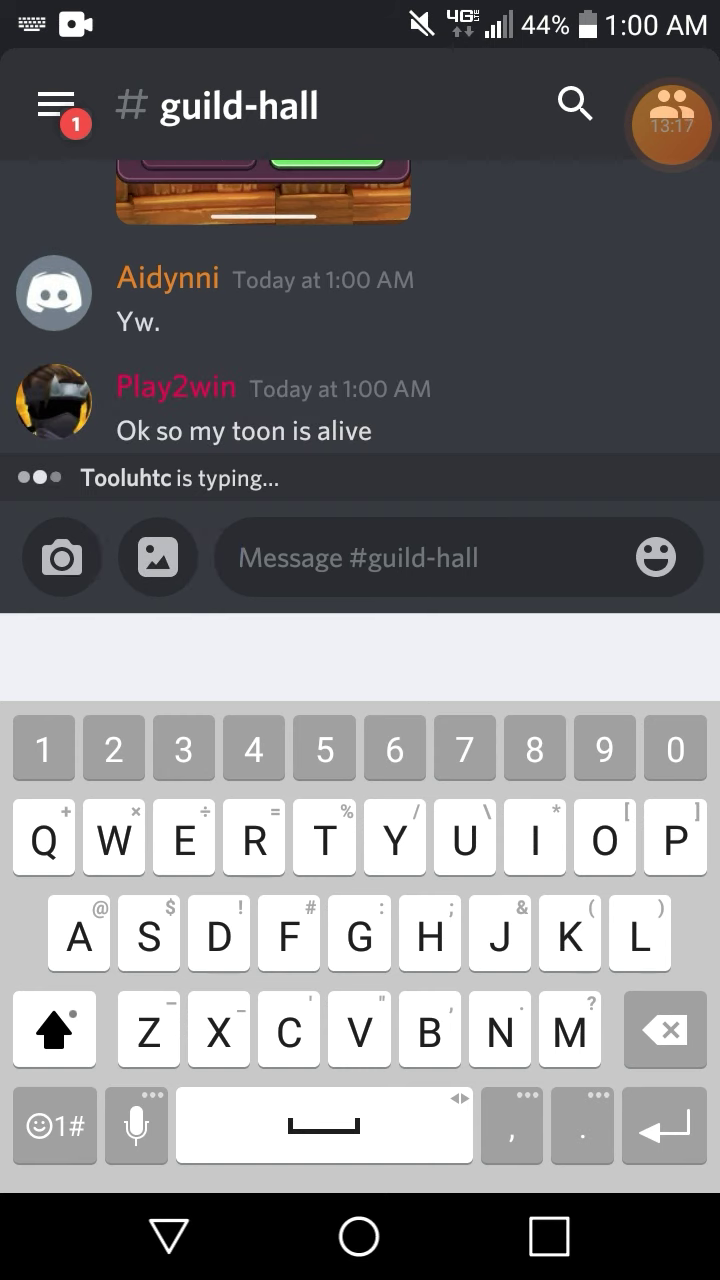
{"action": "type", "text": "Then etc..."}
{"action": "left_click", "coordinate": [655, 557]}
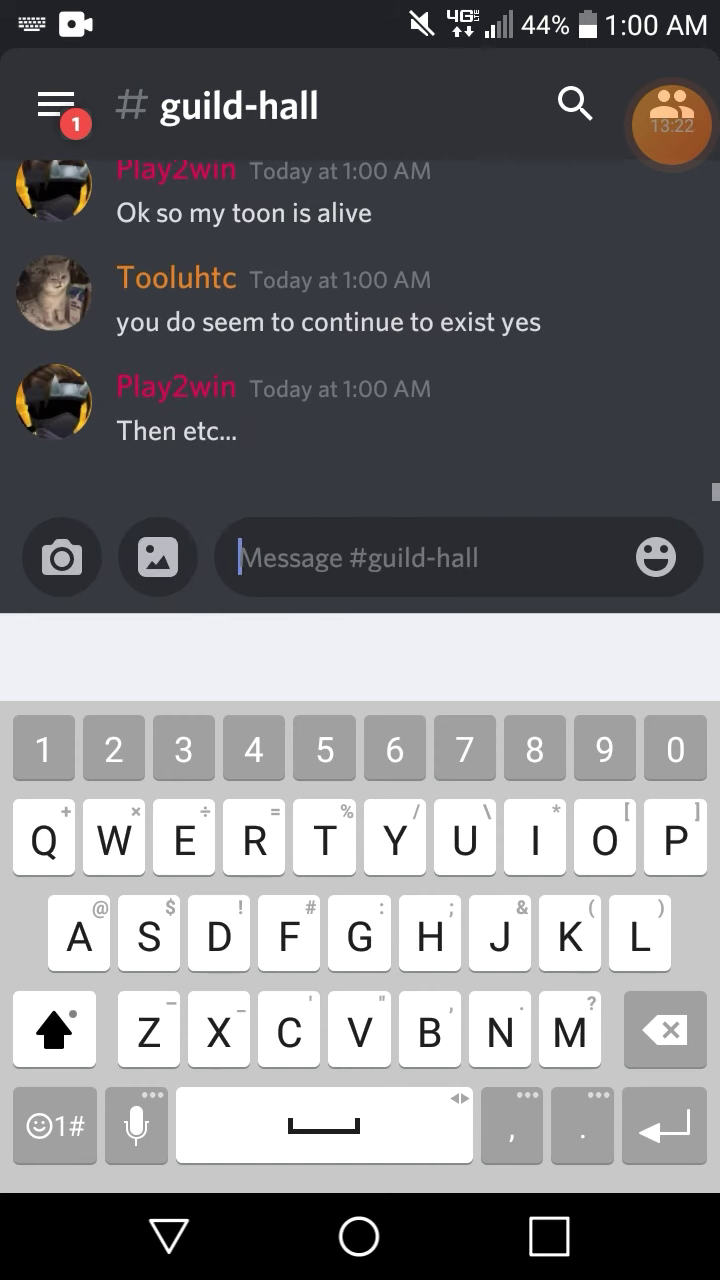
{"action": "key", "text": "Escape"}
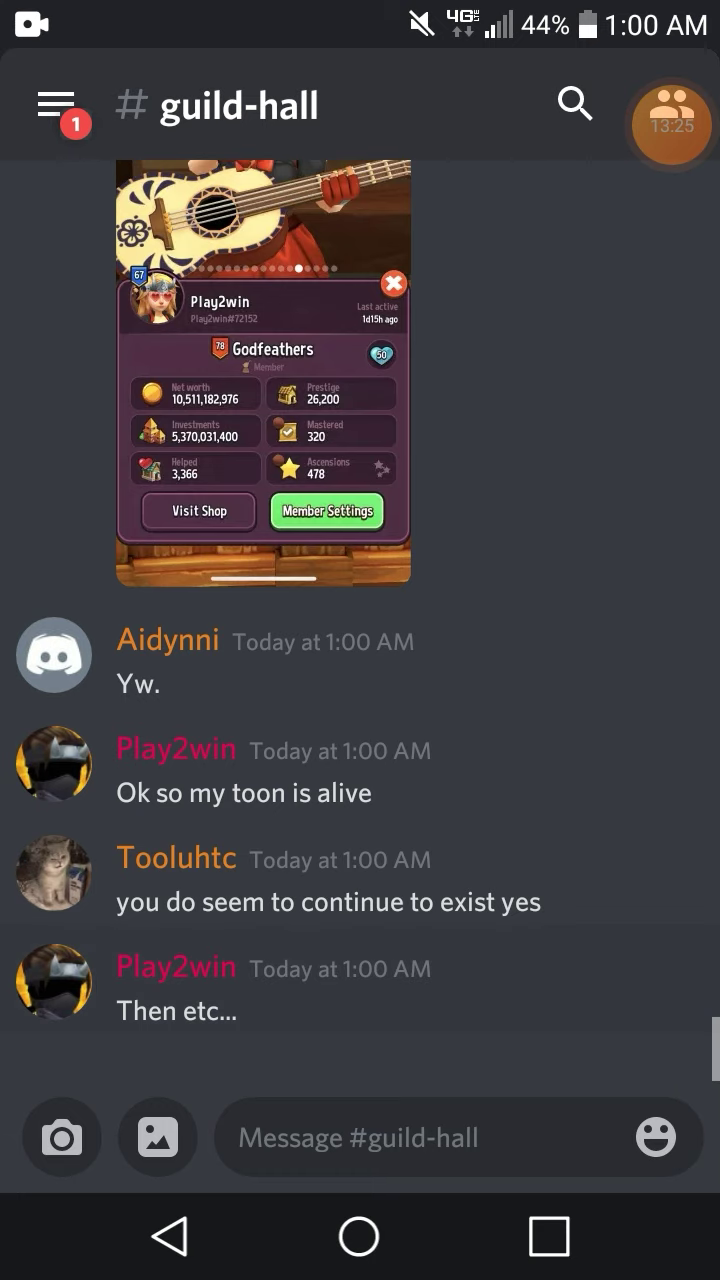
- Edit the 'Then etc...' message so 'etc' reads 'wtf'
{"action": "left_click", "coordinate": [200, 1006]}
{"action": "left_click", "coordinate": [190, 771]}
{"action": "double_click", "coordinate": [200, 557]}
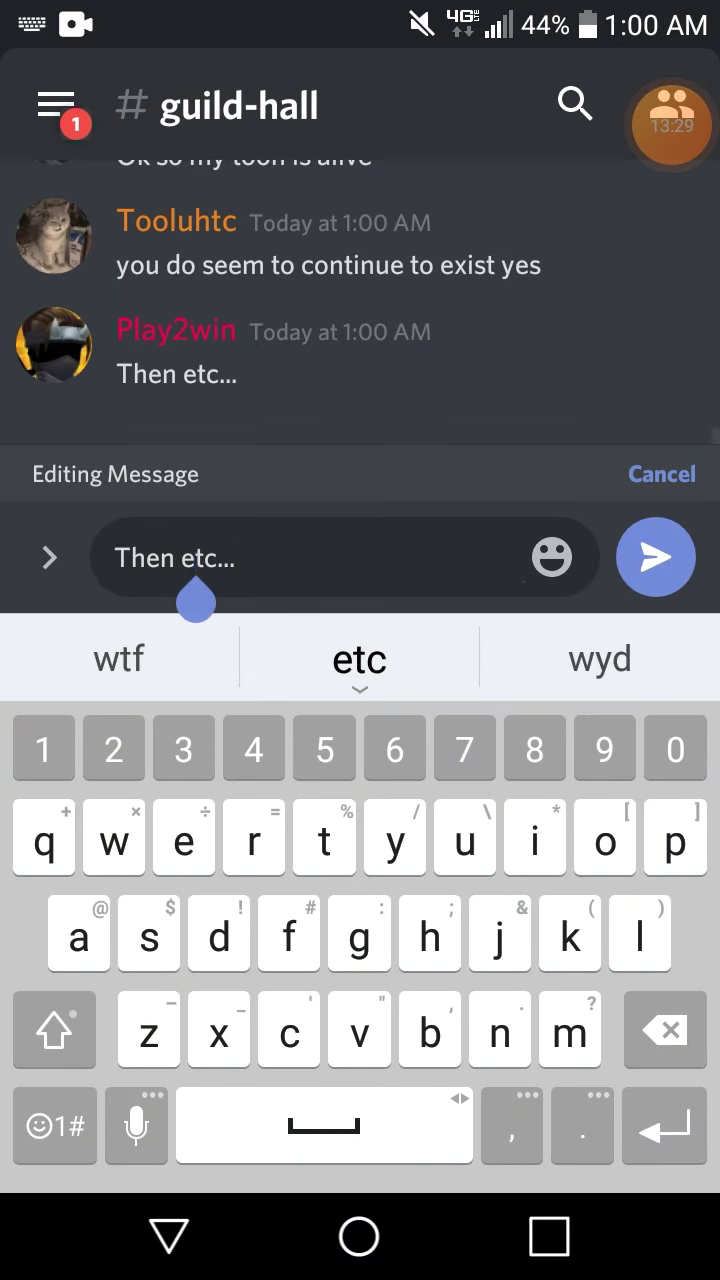
{"action": "type", "text": "wtf"}
{"action": "left_click", "coordinate": [655, 557]}
{"action": "key", "text": "Escape"}
- Post that a YouTube video is coming, the 3 days note and 'I can't login', then go Home
{"action": "left_click", "coordinate": [400, 1137]}
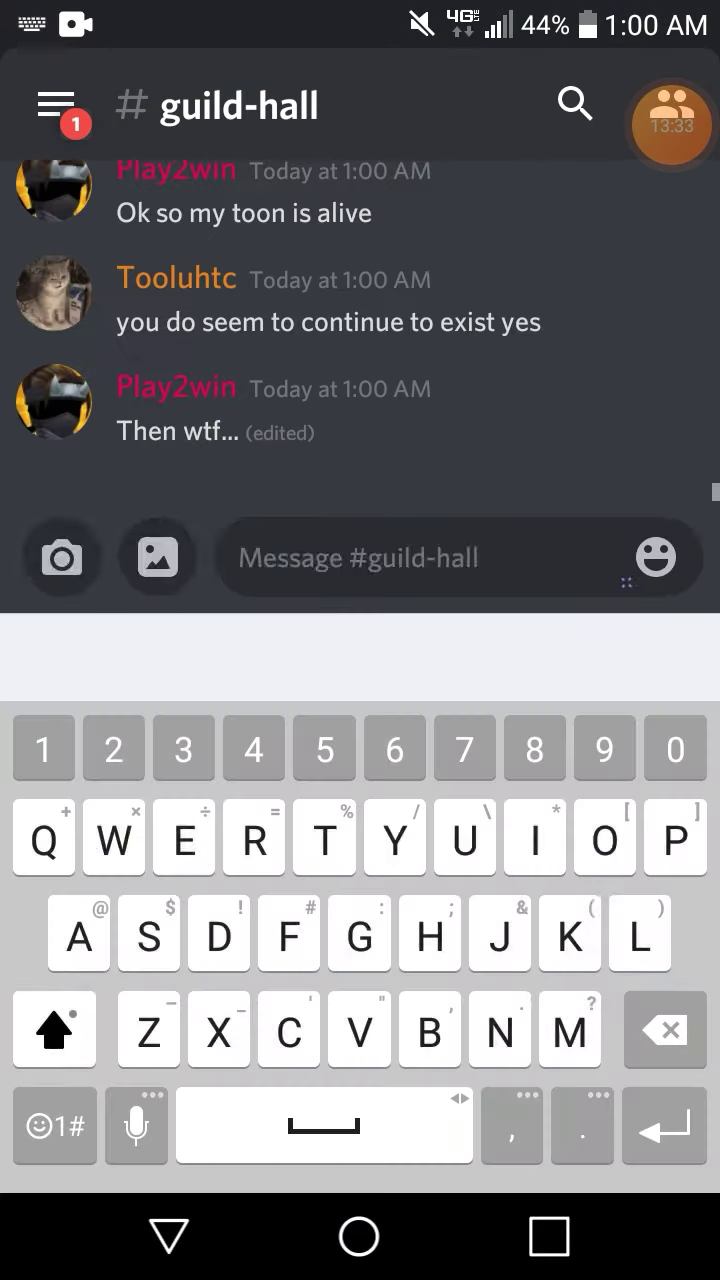
{"action": "type", "text": "I'm posting a youtu"}
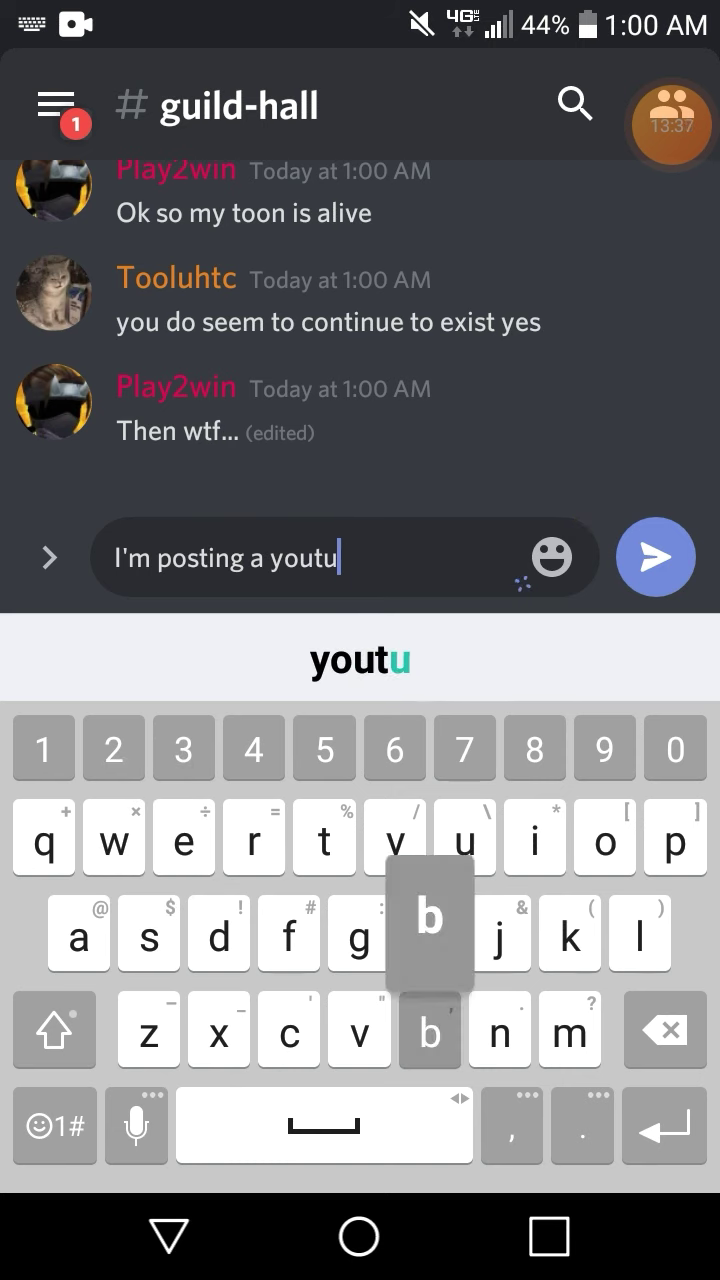
{"action": "type", "text": "be video. Im getti"}
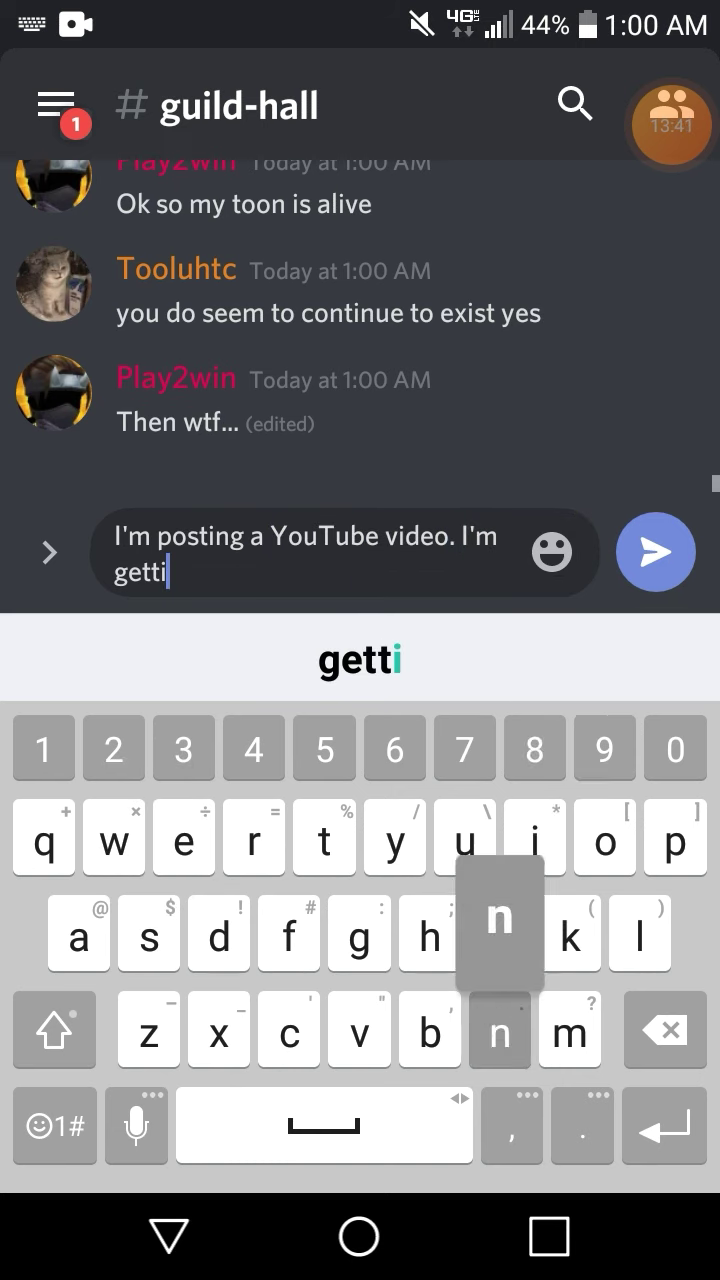
{"action": "type", "text": "ng agitated with this."}
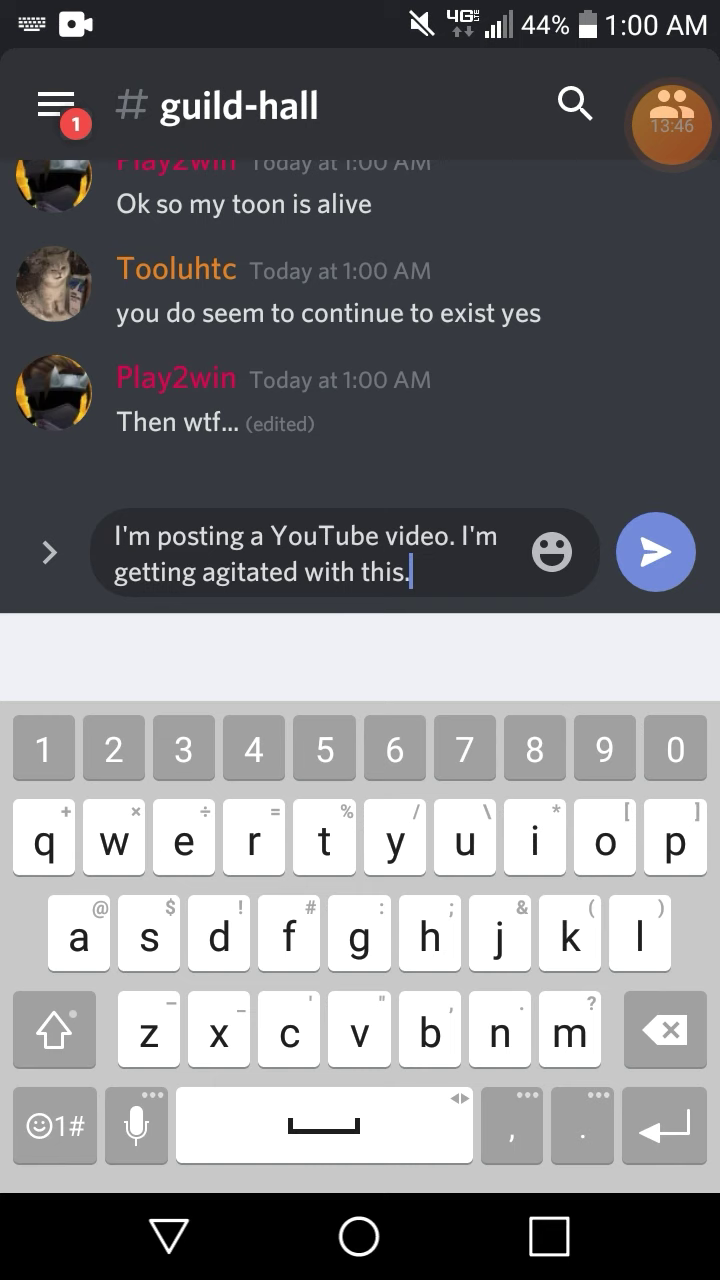
{"action": "left_click", "coordinate": [655, 552]}
{"action": "type", "text": "3 days"}
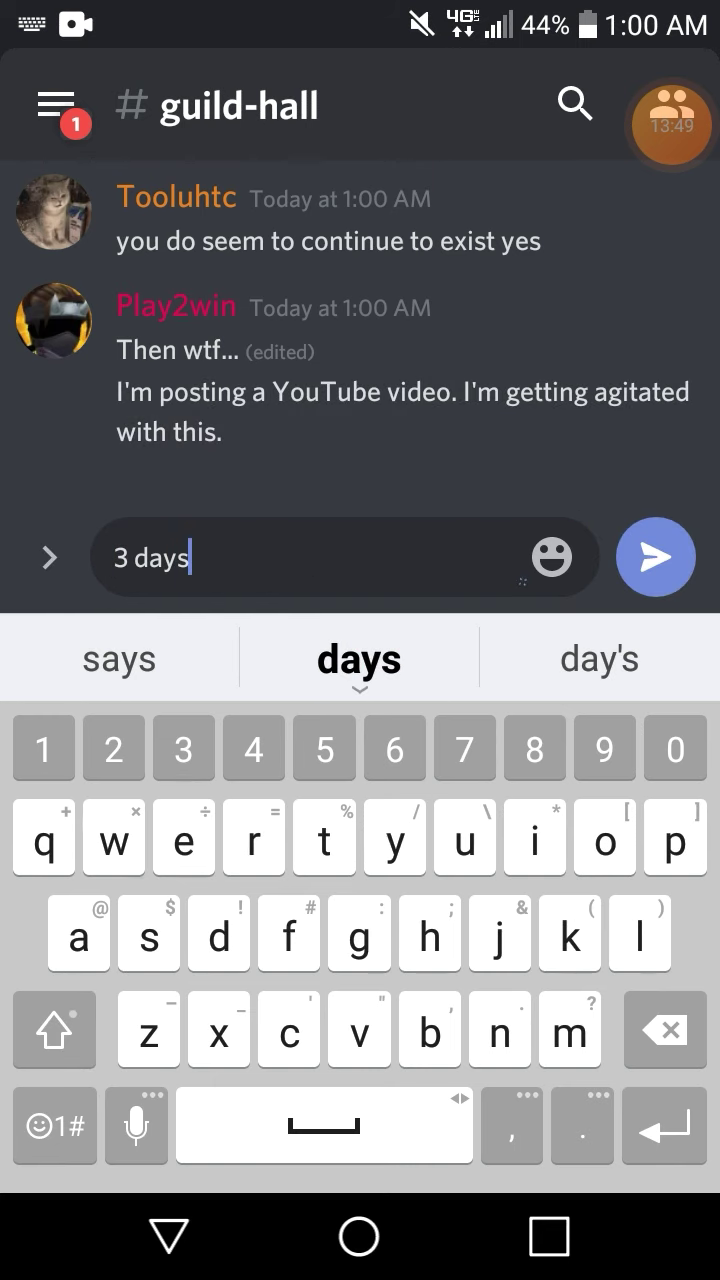
{"action": "left_click", "coordinate": [655, 552]}
{"action": "type", "text": "I can't logi"}
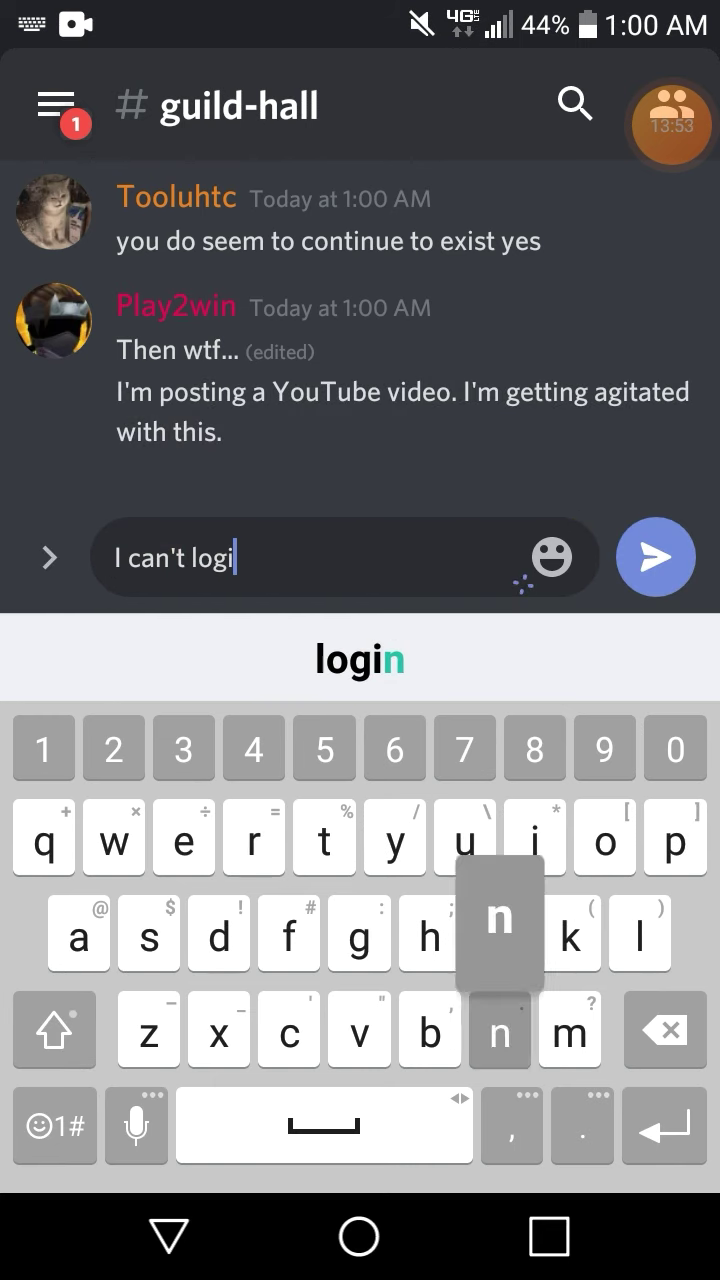
{"action": "type", "text": "n"}
{"action": "left_click", "coordinate": [655, 552]}
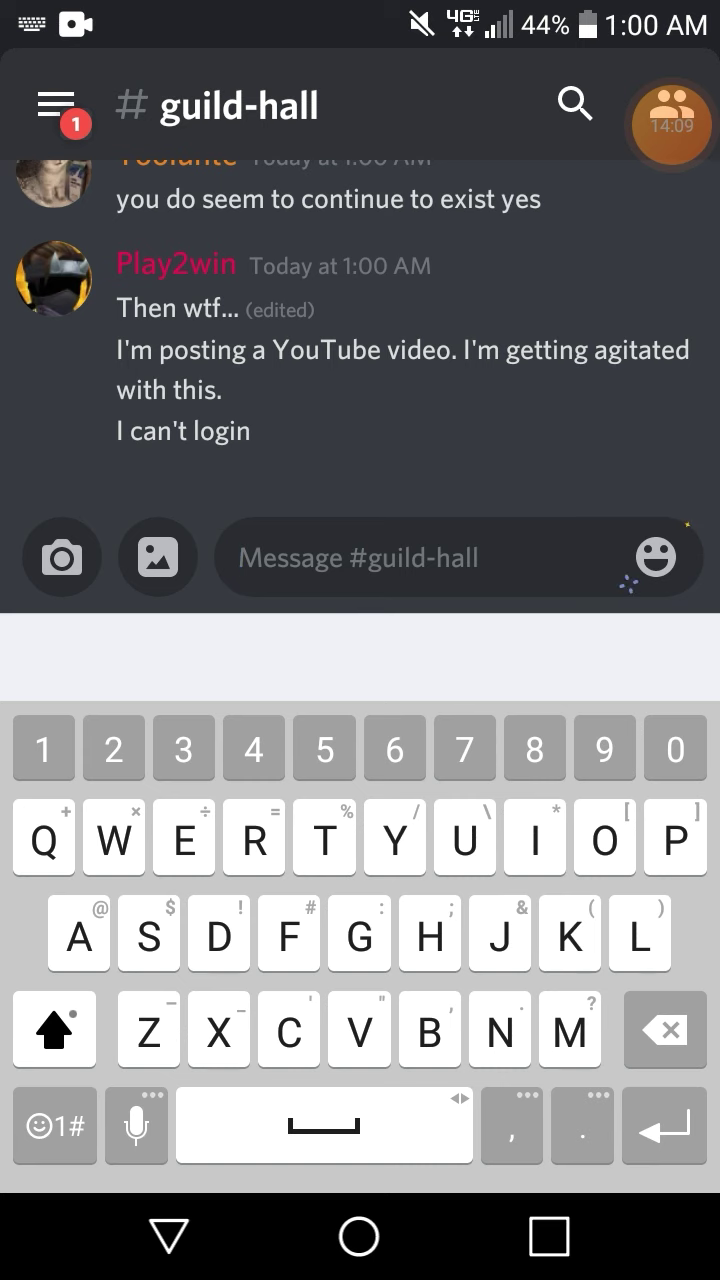
{"action": "left_click", "coordinate": [359, 1237]}
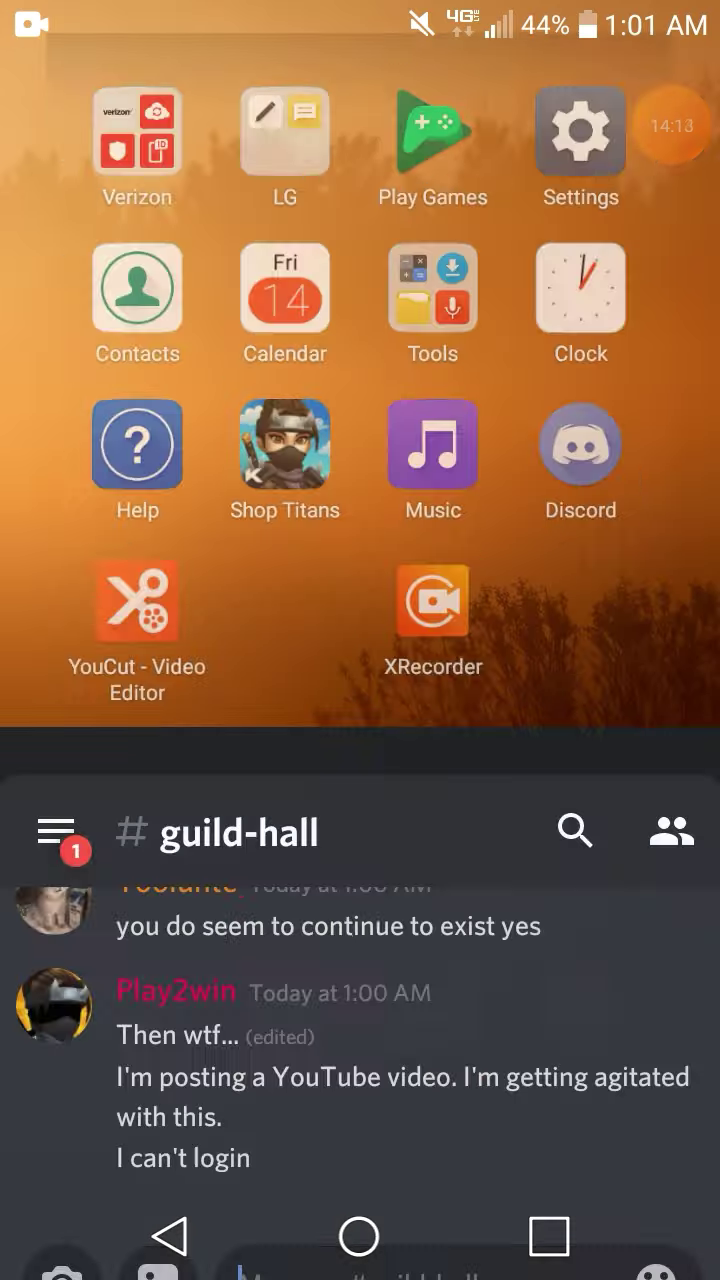